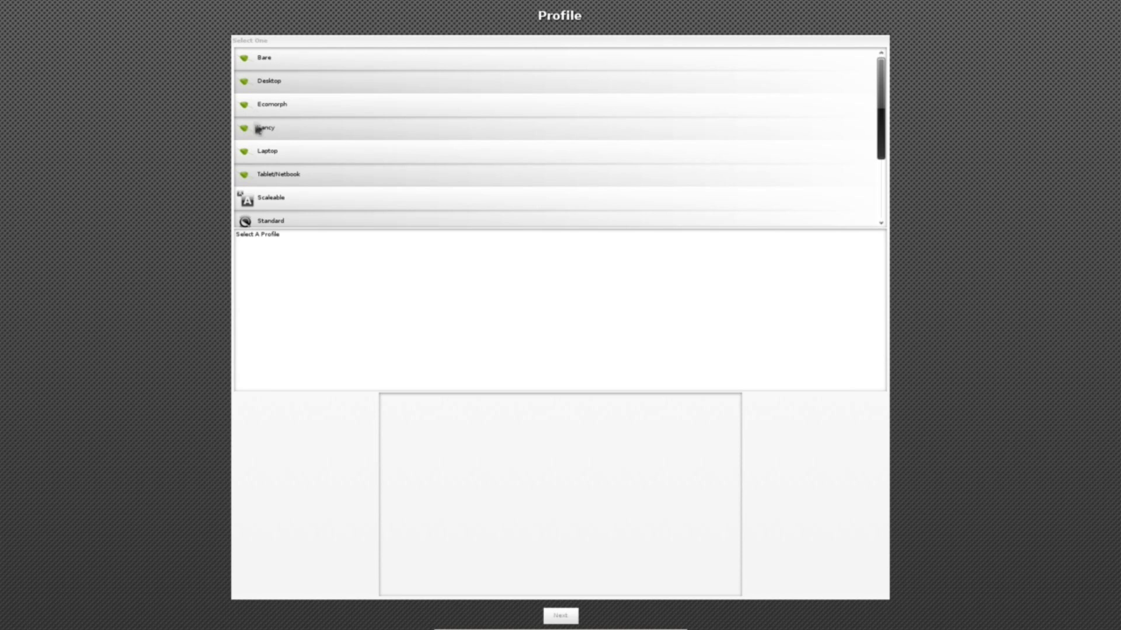
# Step: Preview the Bare, Desktop, Ecomorph, Fancy, Laptop and Tablet/Netbook profiles, then choose Desktop
pyautogui.click(292, 63)
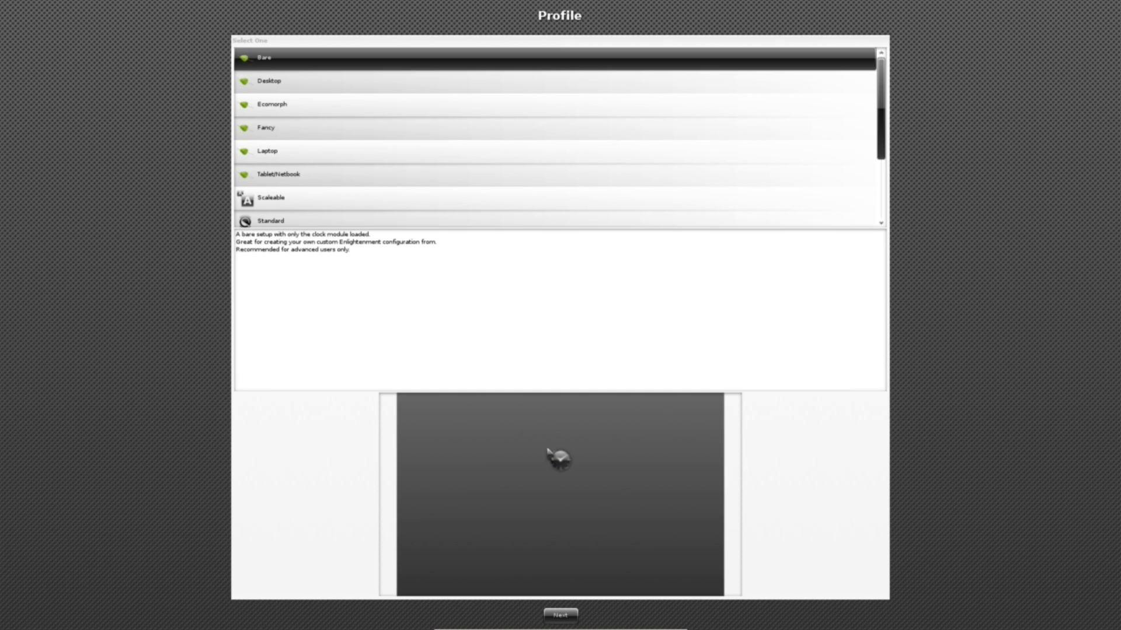
pyautogui.click(273, 79)
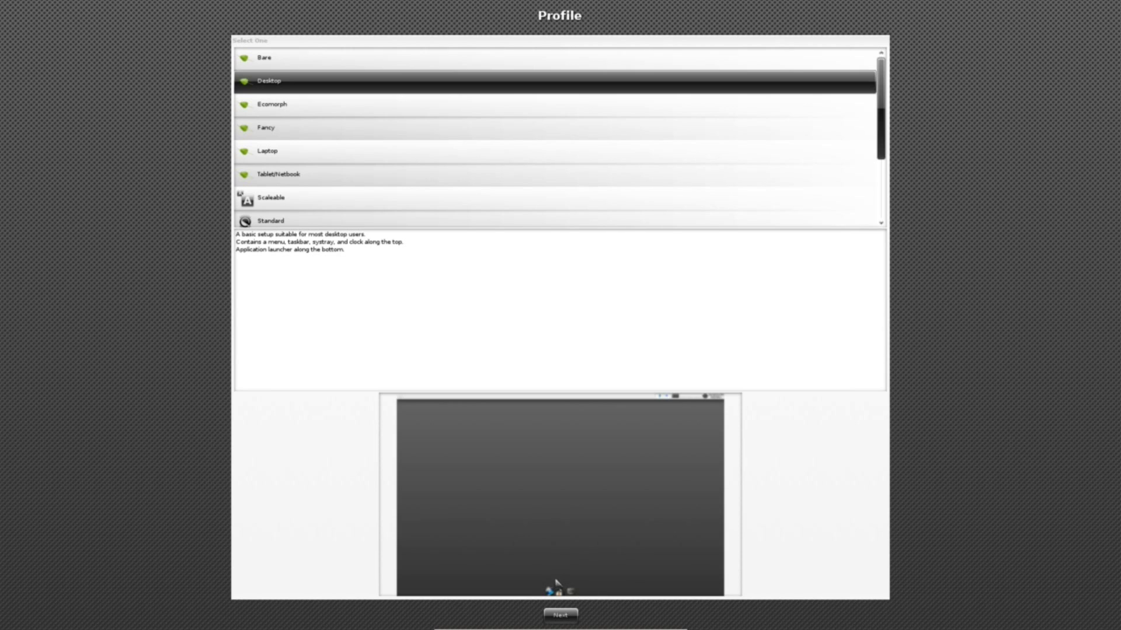
pyautogui.click(342, 110)
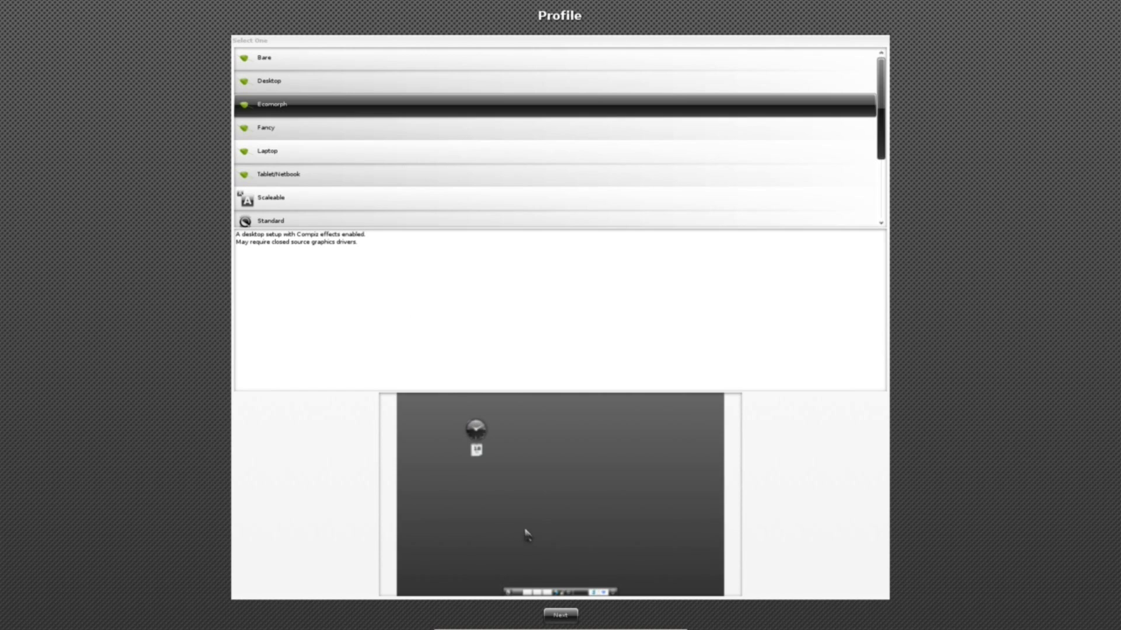
pyautogui.click(279, 136)
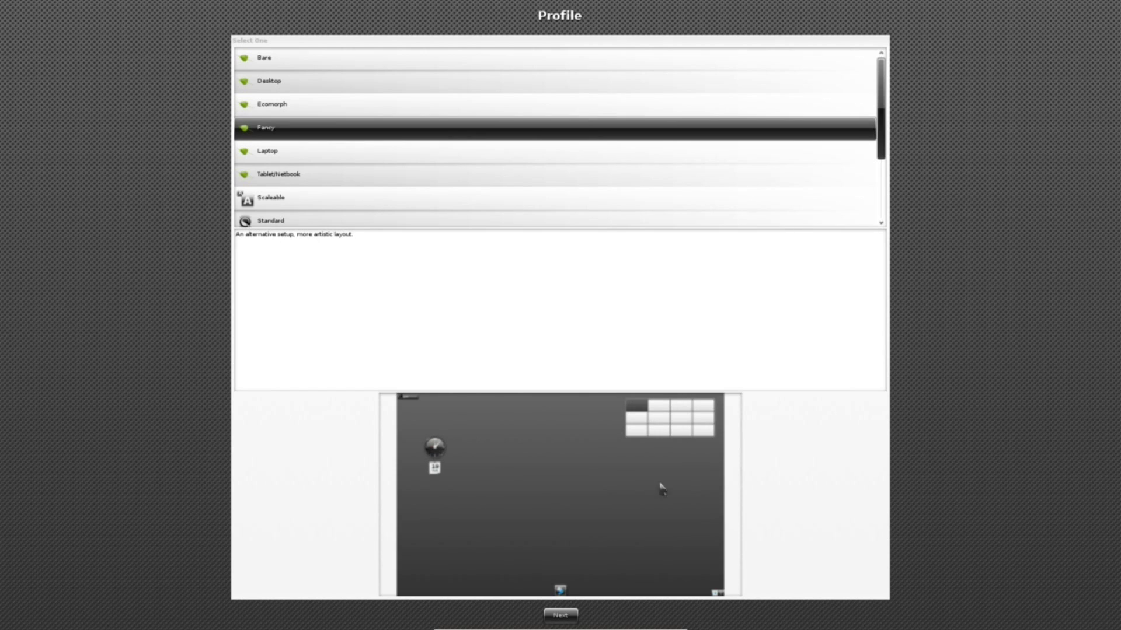
pyautogui.click(289, 153)
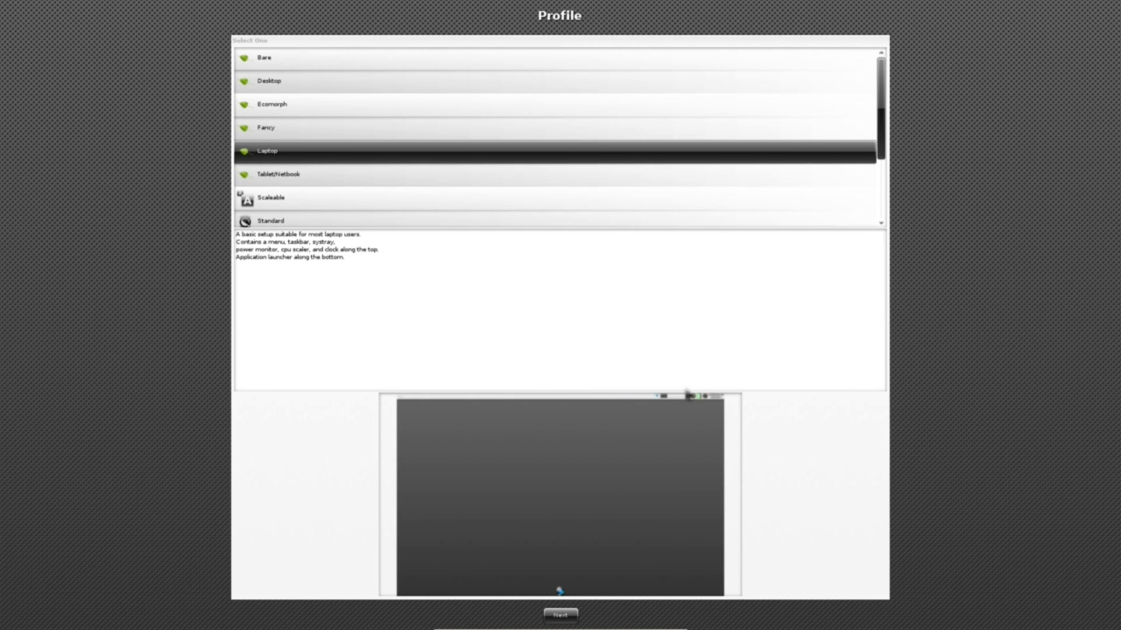
pyautogui.click(319, 175)
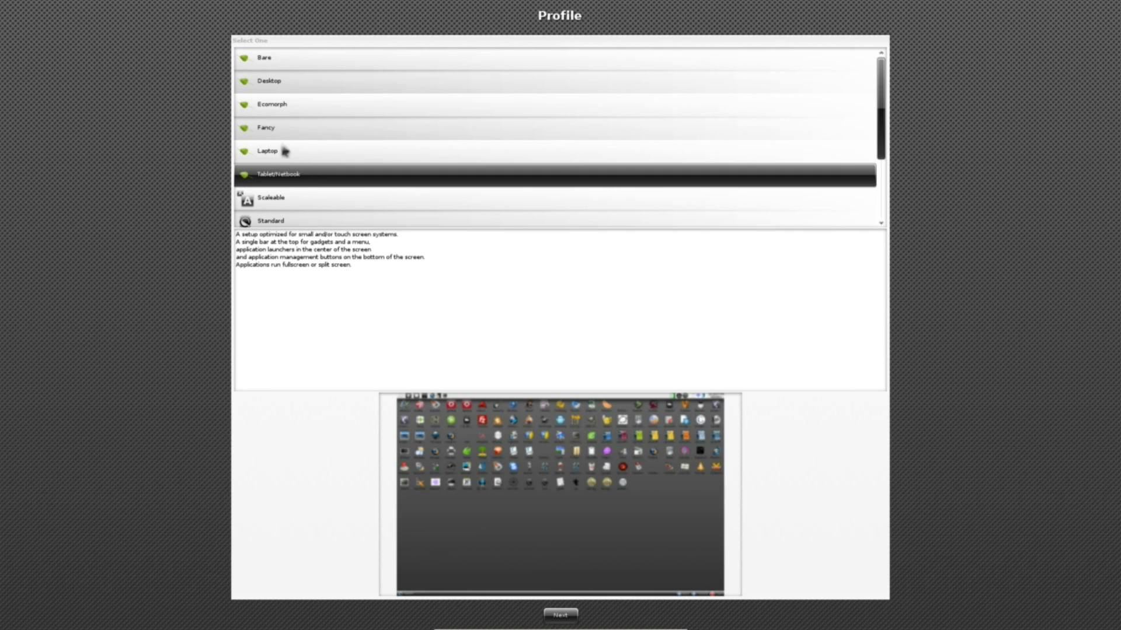
pyautogui.click(286, 83)
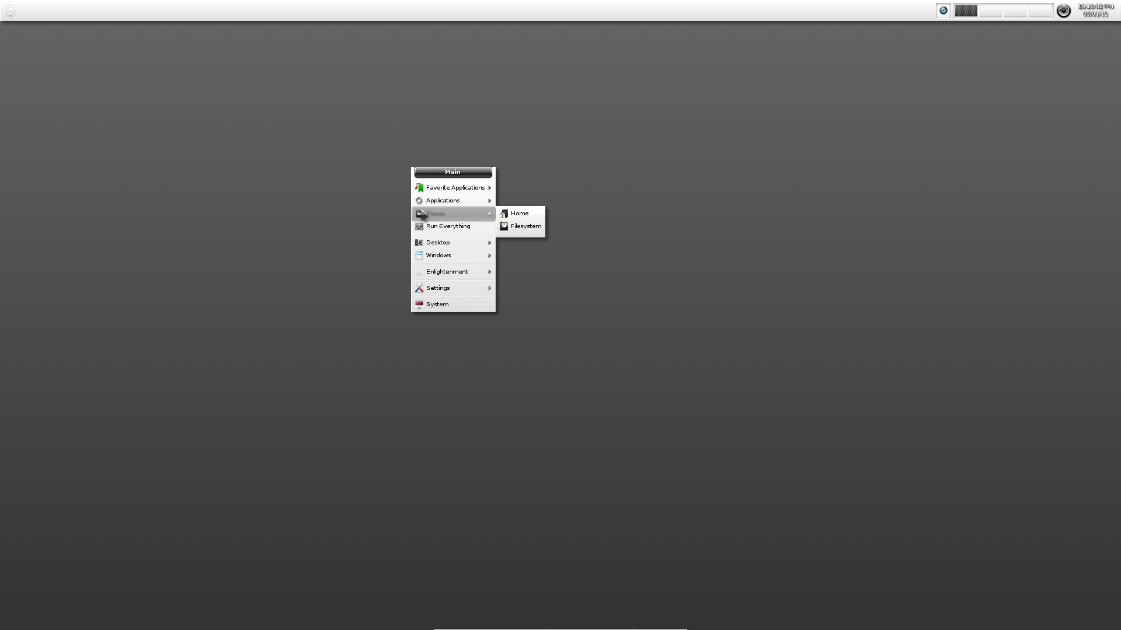
# Step: Apply the A-MariaD, A-Sky-Bodhi and AL-Luxe-Bodhi themes in turn, then close the Theme Selector
pyautogui.moveTo(452, 289)
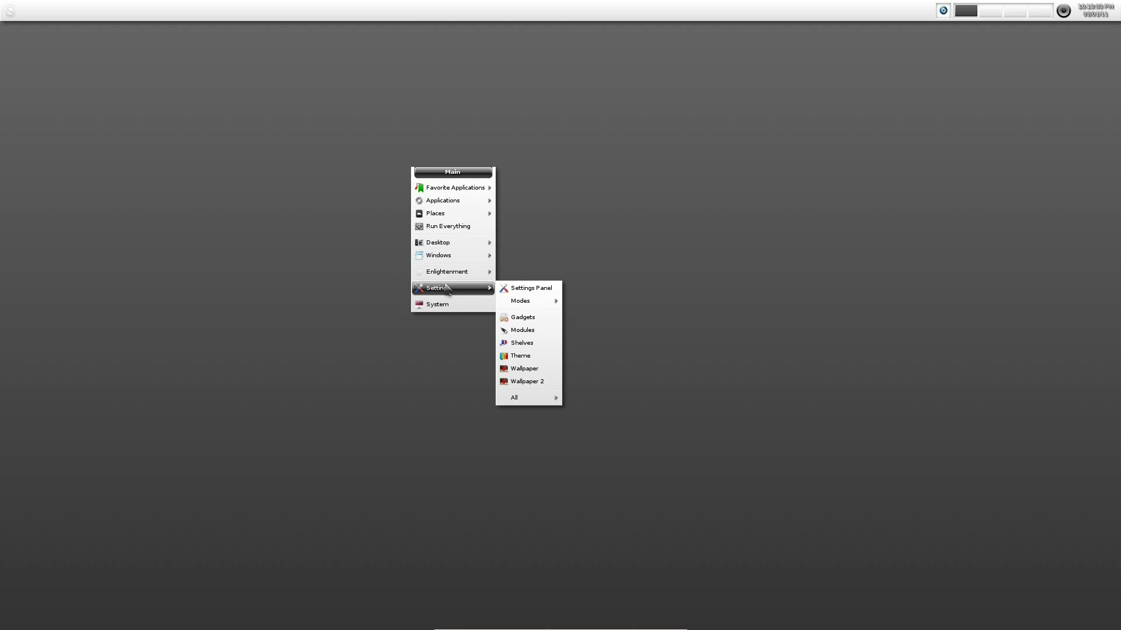
pyautogui.click(521, 356)
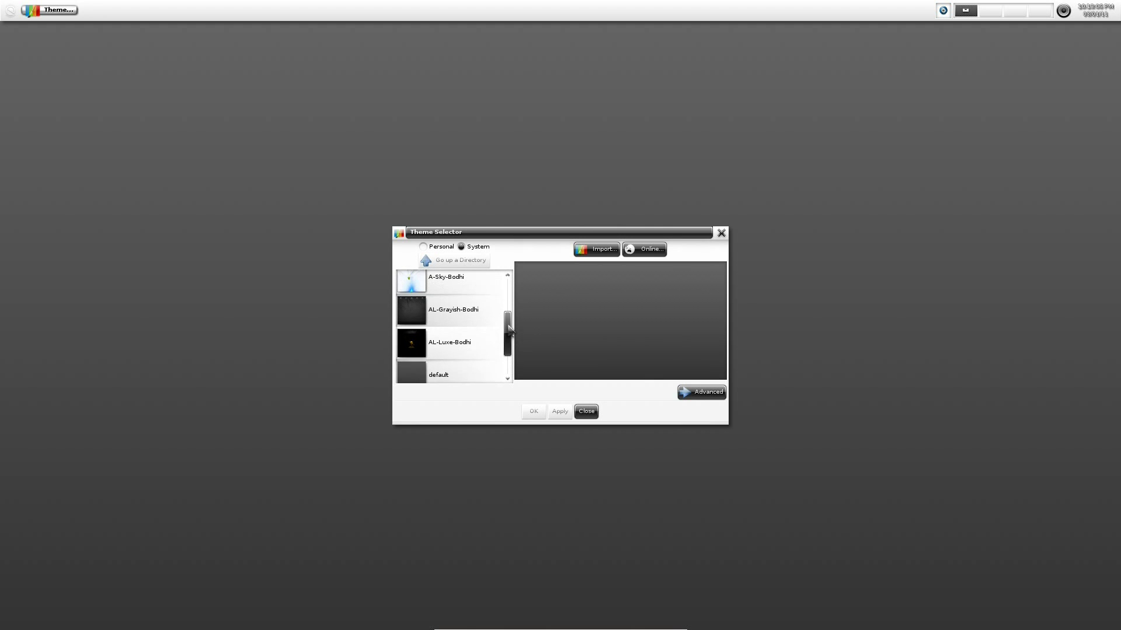
pyautogui.moveTo(508, 330); pyautogui.dragTo(514, 298)
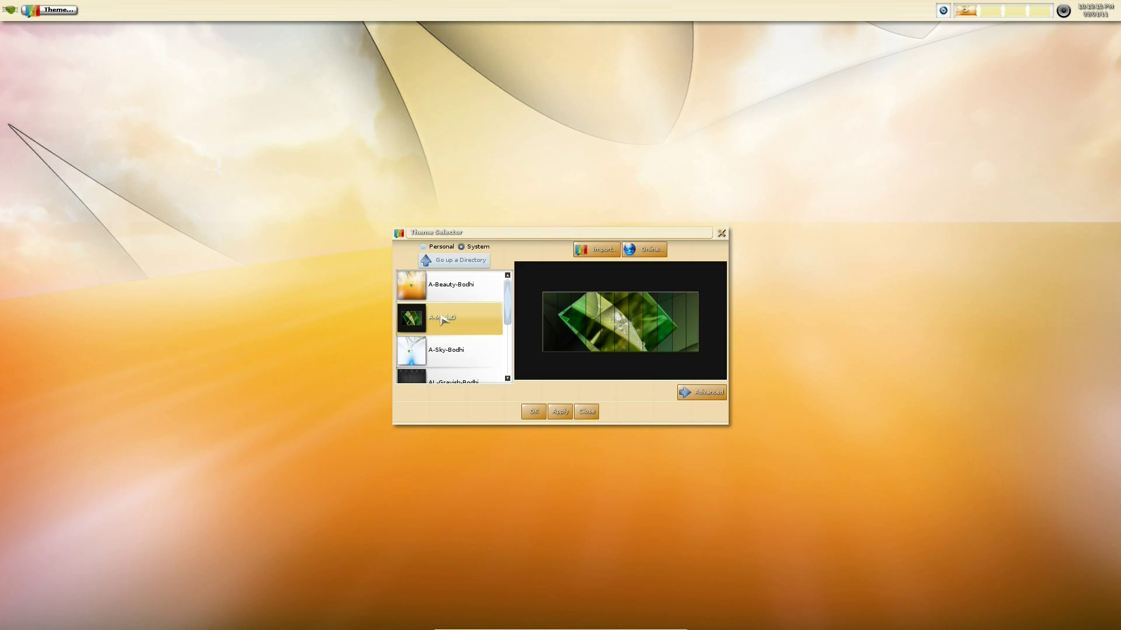
pyautogui.click(560, 412)
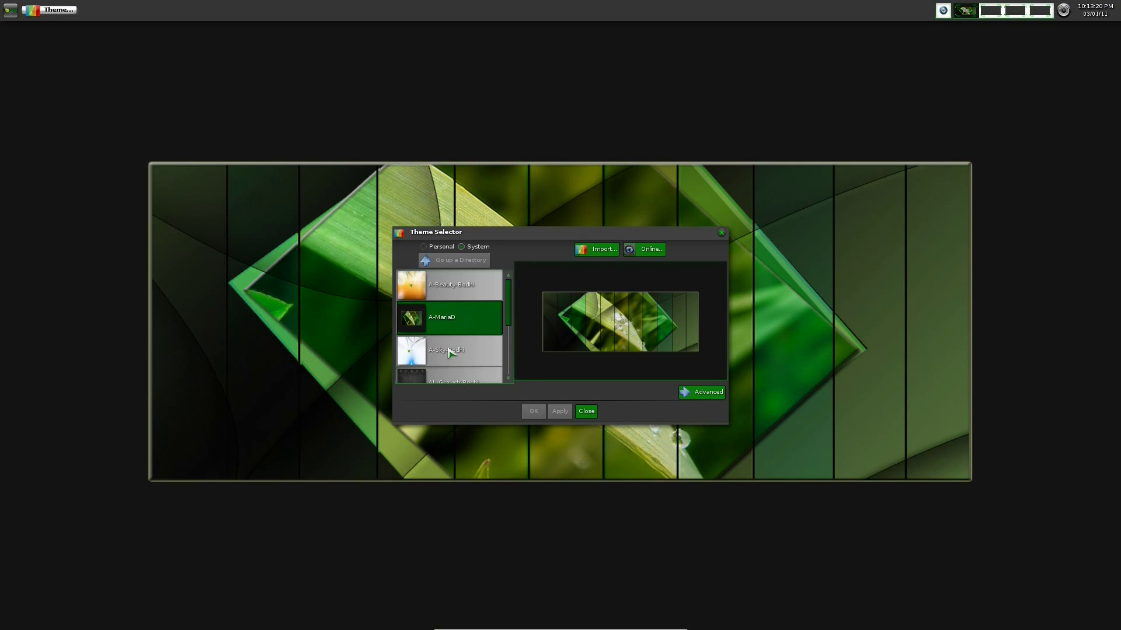
pyautogui.click(448, 351)
pyautogui.click(560, 412)
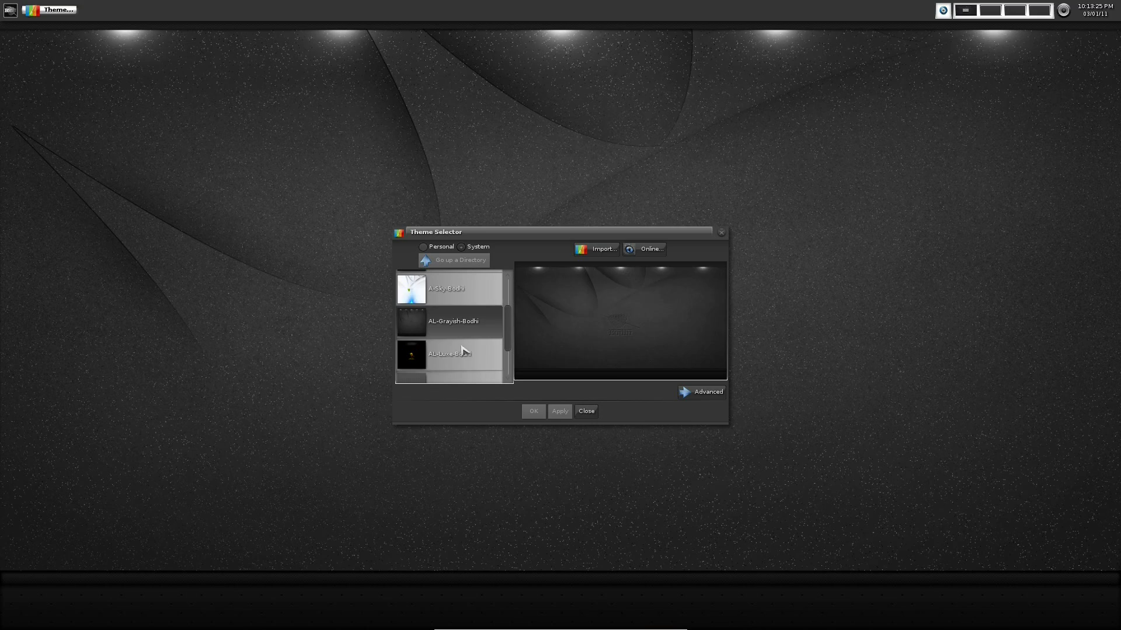
pyautogui.click(461, 350)
pyautogui.click(560, 412)
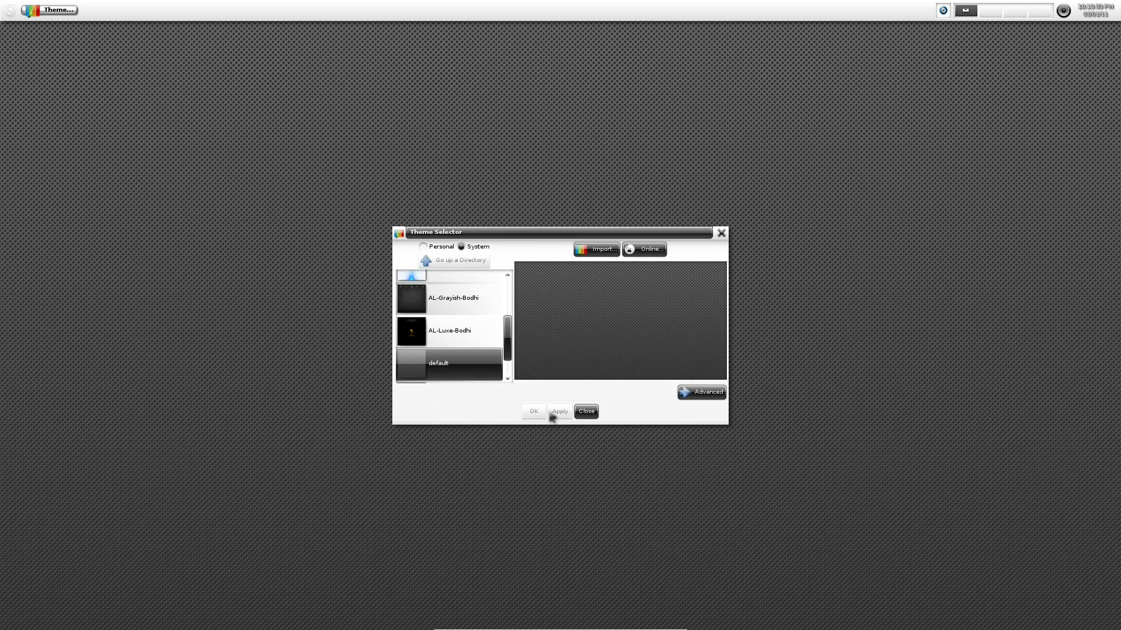
pyautogui.click(588, 412)
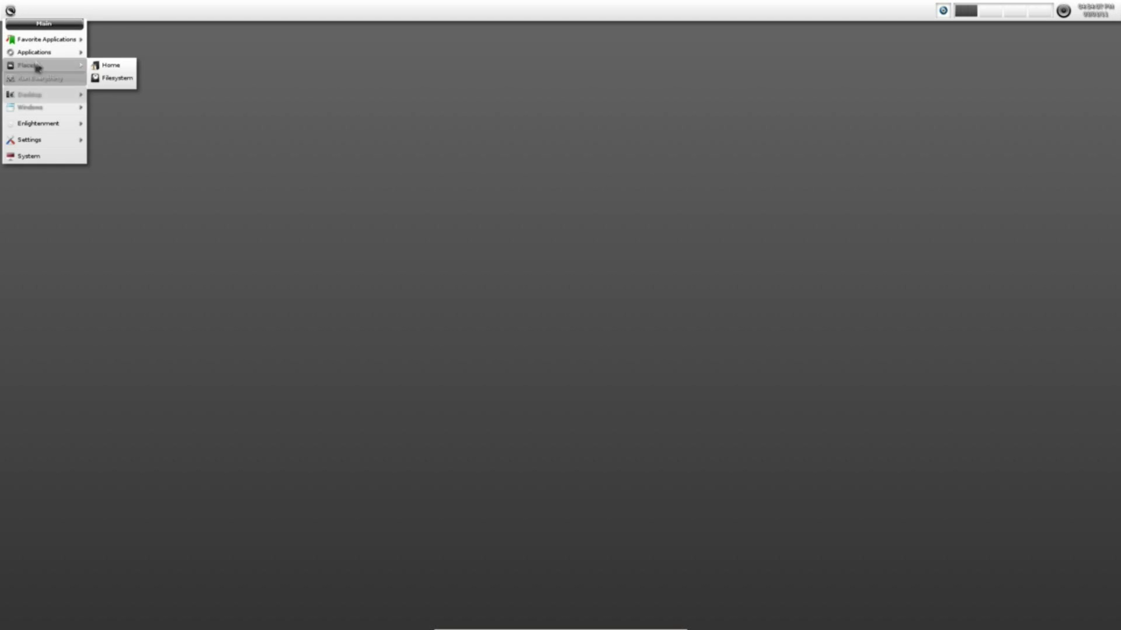
# Step: Show the main menu's Applications and Accessories categories, then the Places list with Home and Filesystem
pyautogui.moveTo(69, 54)
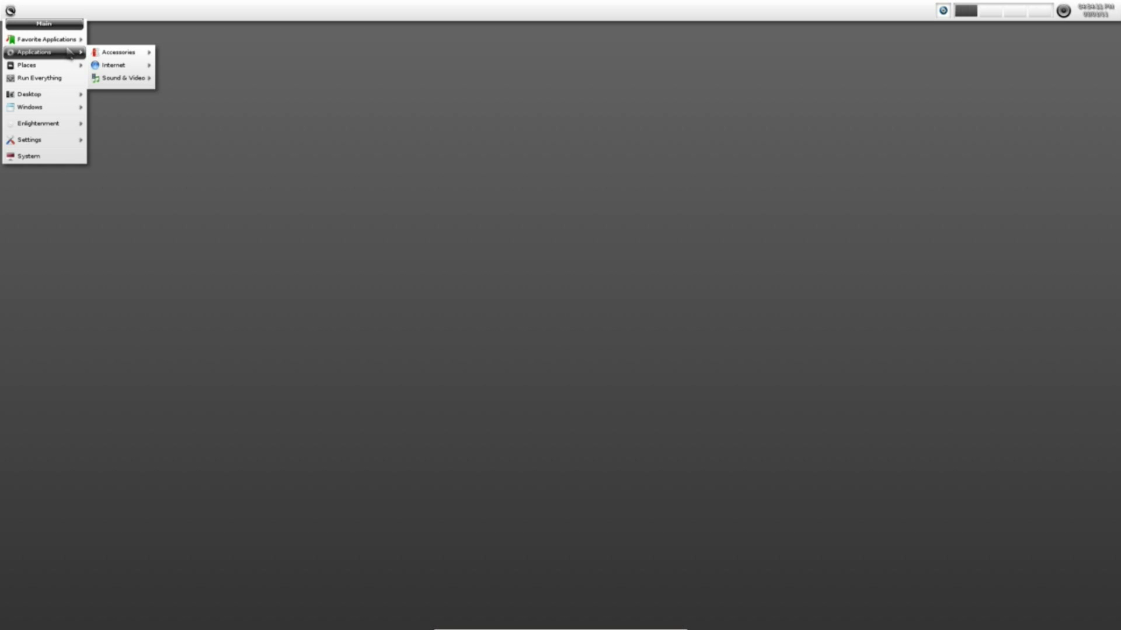
pyautogui.moveTo(126, 53)
# Step: Open Home in Nautilus, view its About box showing version 2.32.0, then close it
pyautogui.moveTo(58, 65)
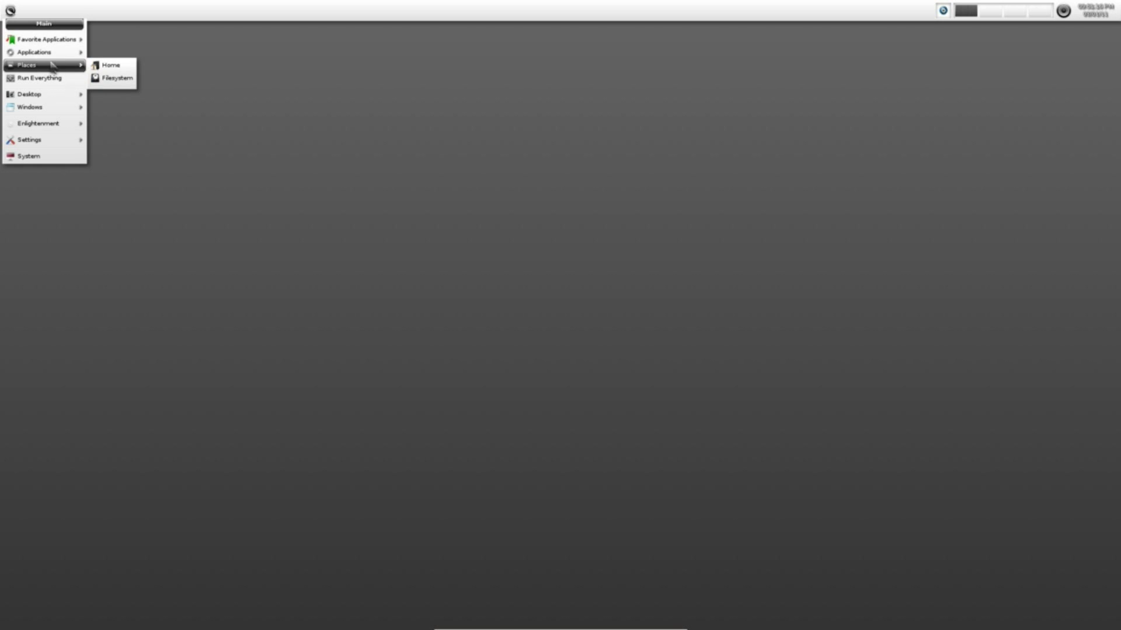
pyautogui.click(112, 66)
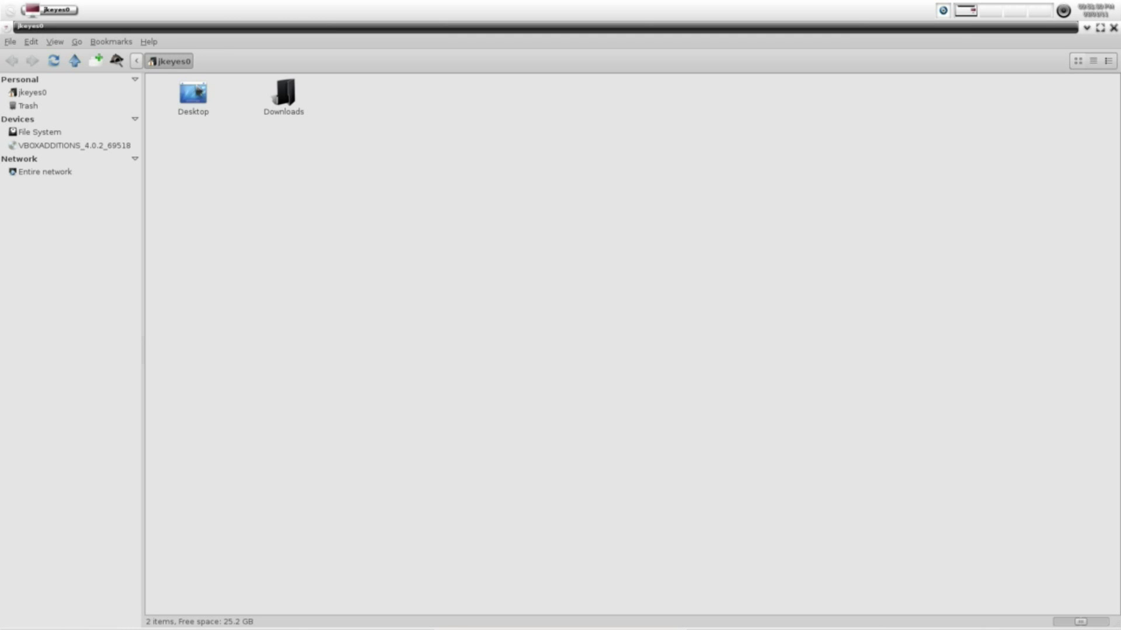
pyautogui.click(162, 59)
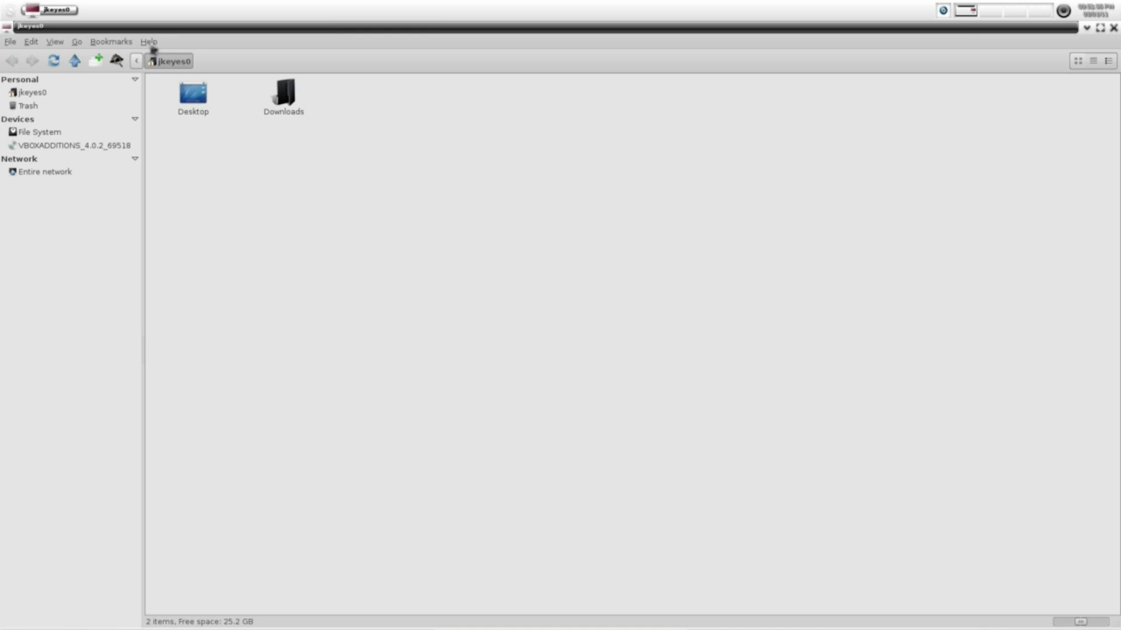
pyautogui.click(150, 43)
pyautogui.click(162, 72)
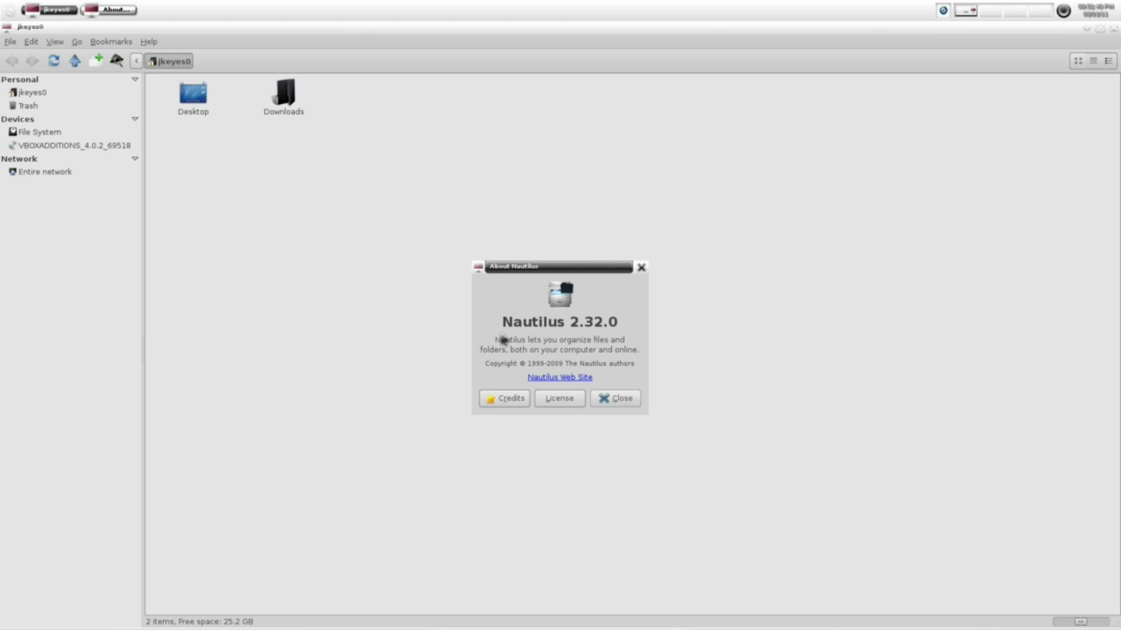
pyautogui.click(616, 399)
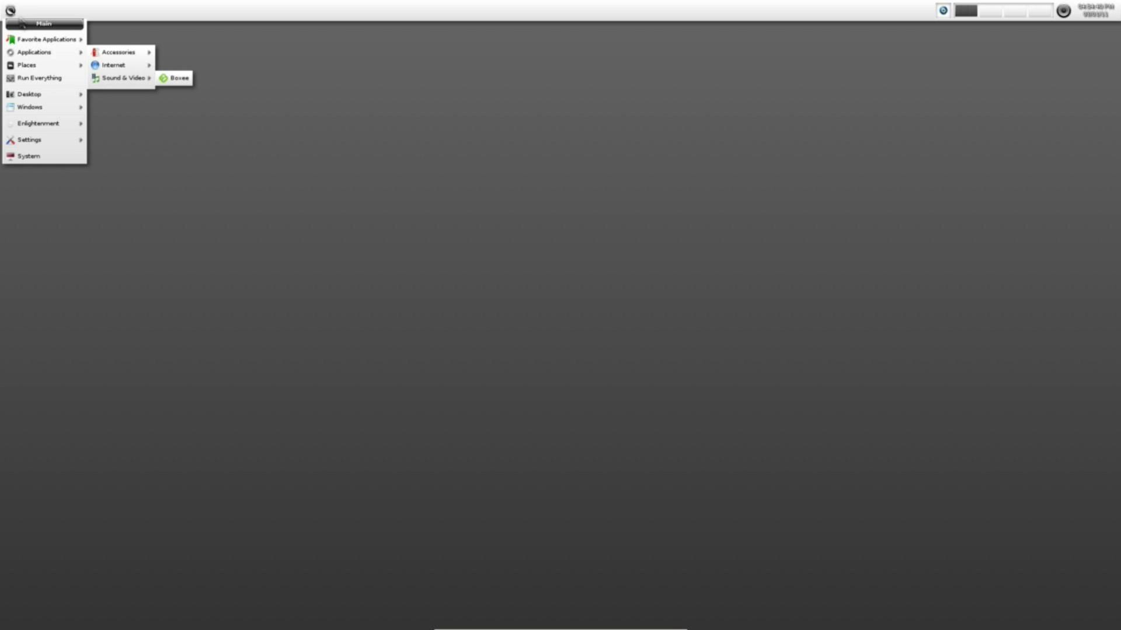
# Step: Navigate the main menu through Settings > All > Settings to reveal the Dialogs and Profiles entries
pyautogui.moveTo(24, 39)
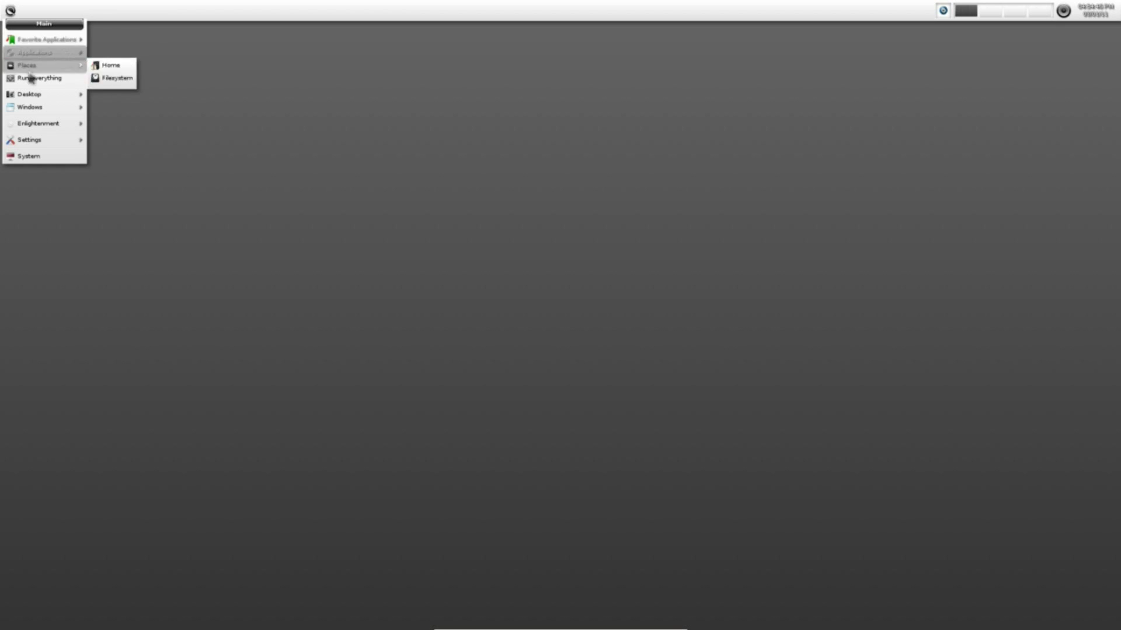
pyautogui.moveTo(38, 138)
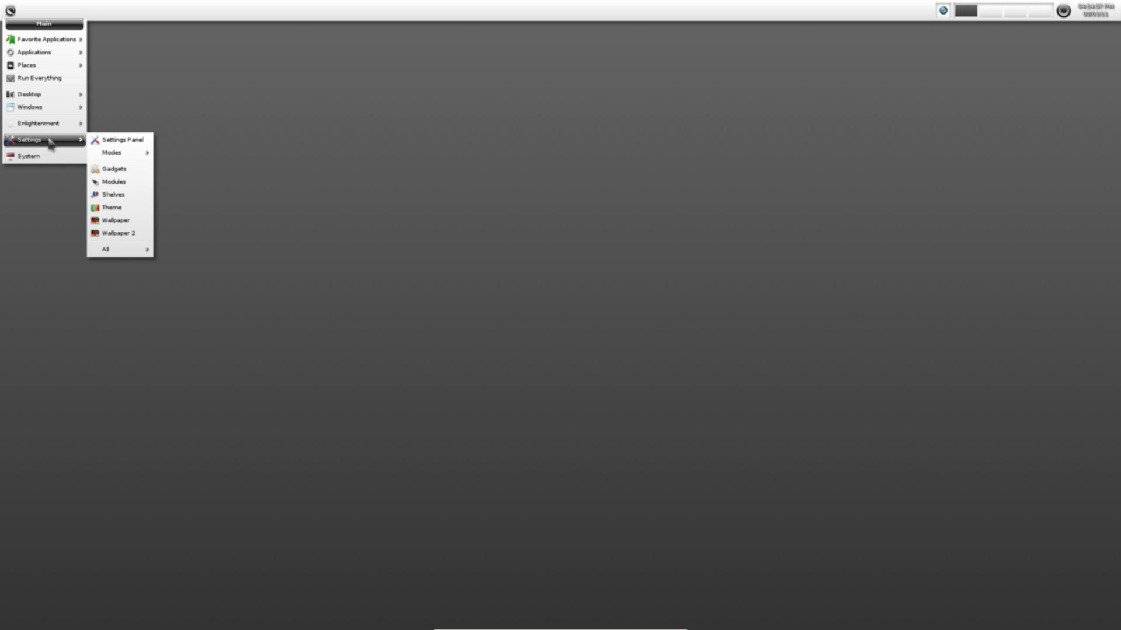
pyautogui.moveTo(110, 250)
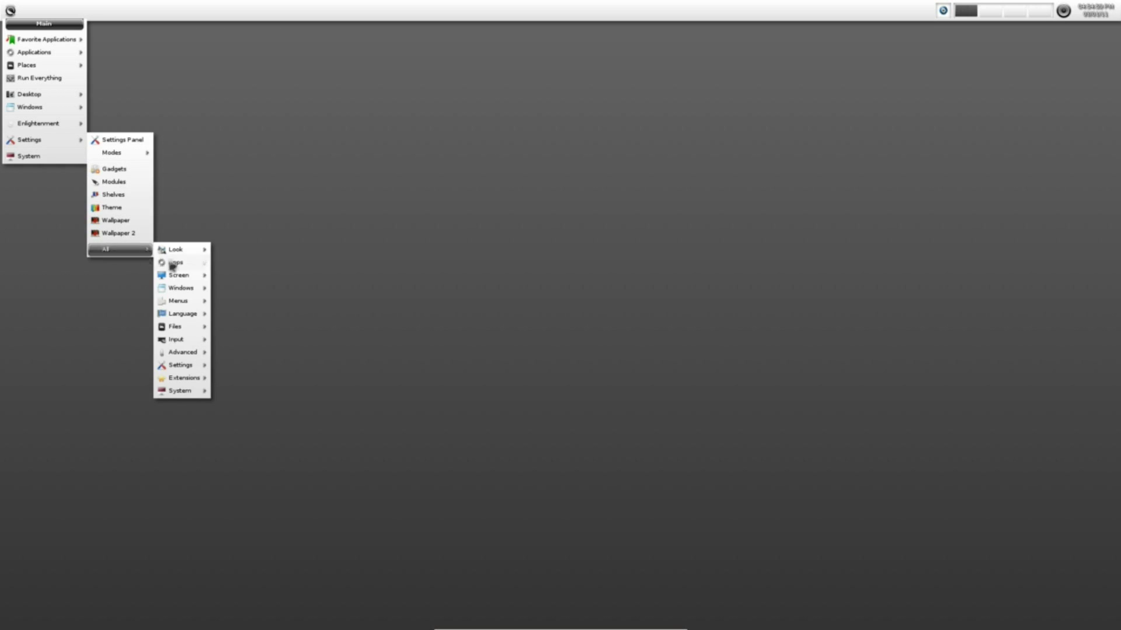
pyautogui.moveTo(182, 366)
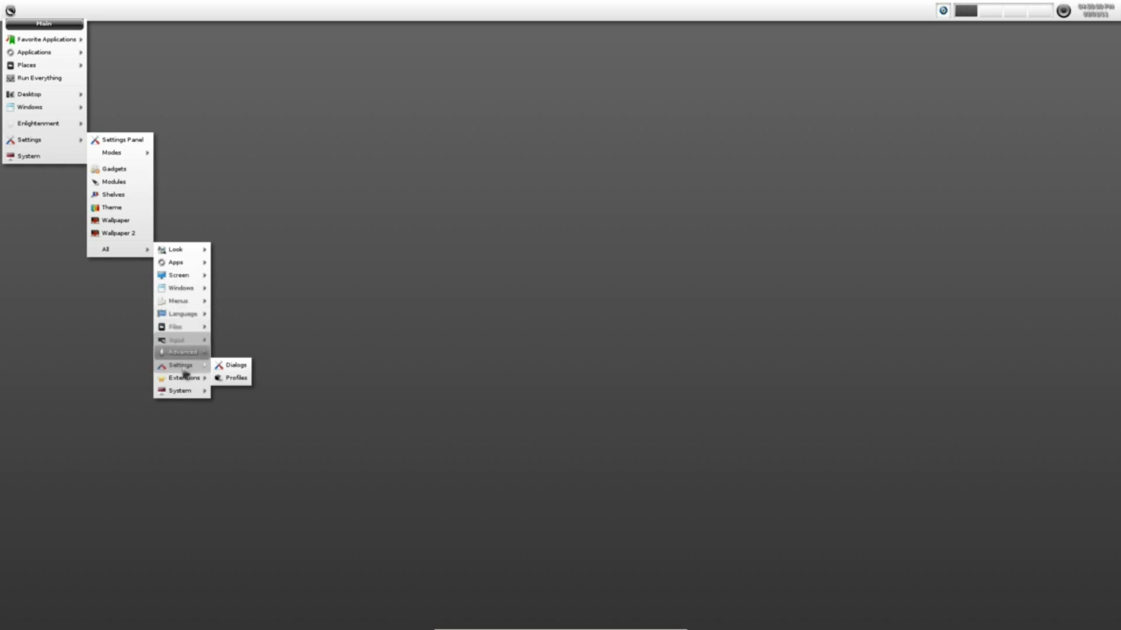
# Step: In the Profile Selector, scroll down and apply the Tablet/Netbook profile
pyautogui.click(234, 379)
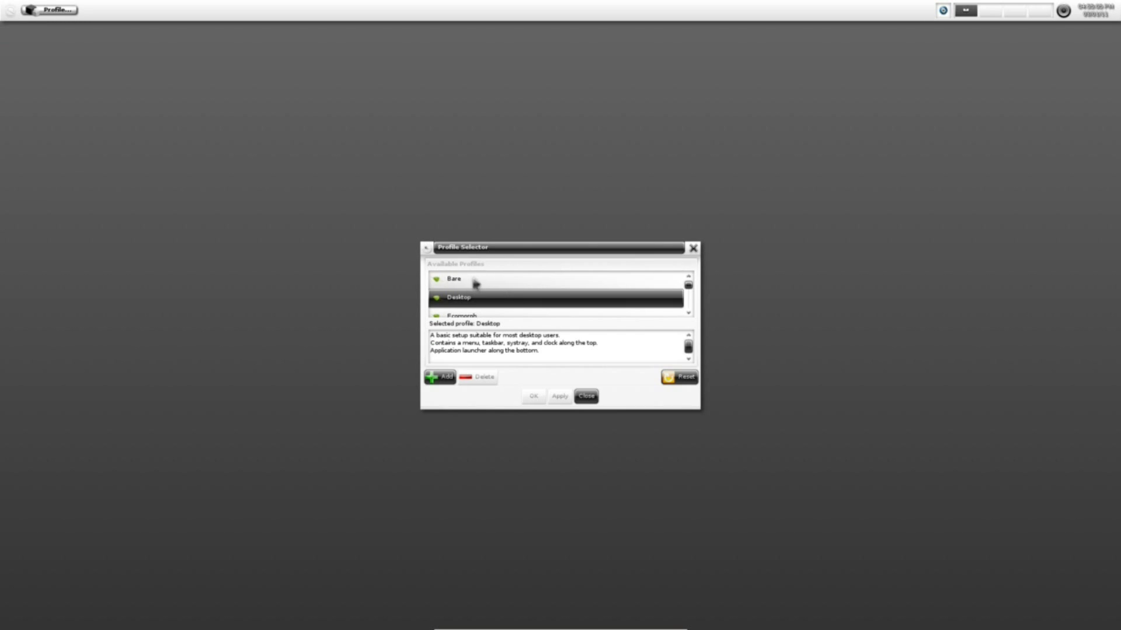
pyautogui.scroll(-2, 475, 285)
pyautogui.scroll(-3, 491, 286)
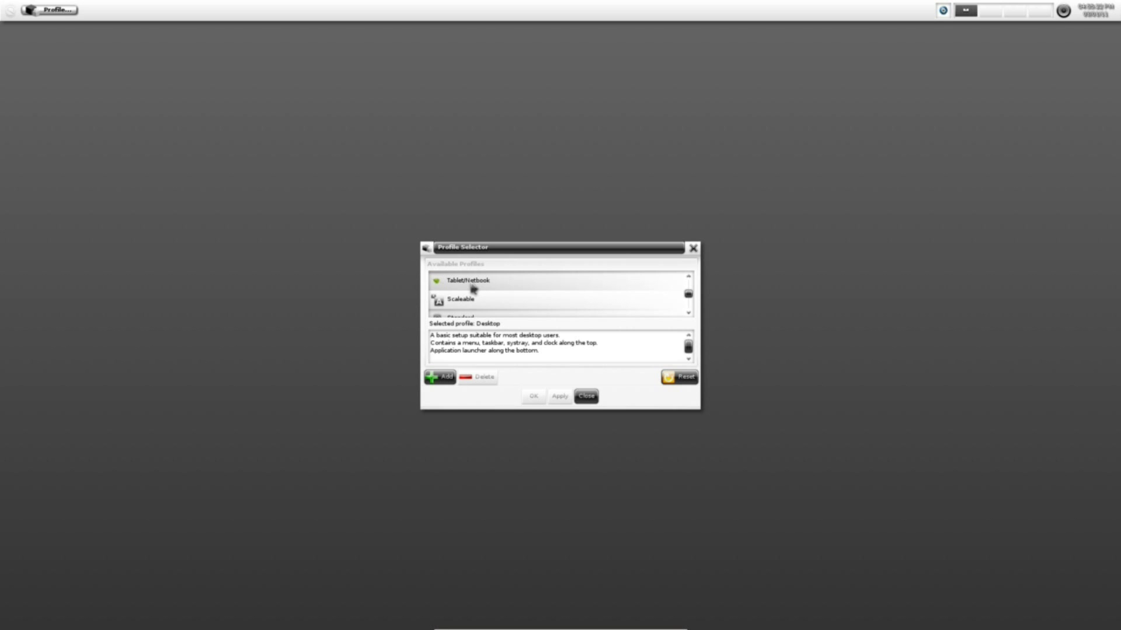
pyautogui.click(473, 287)
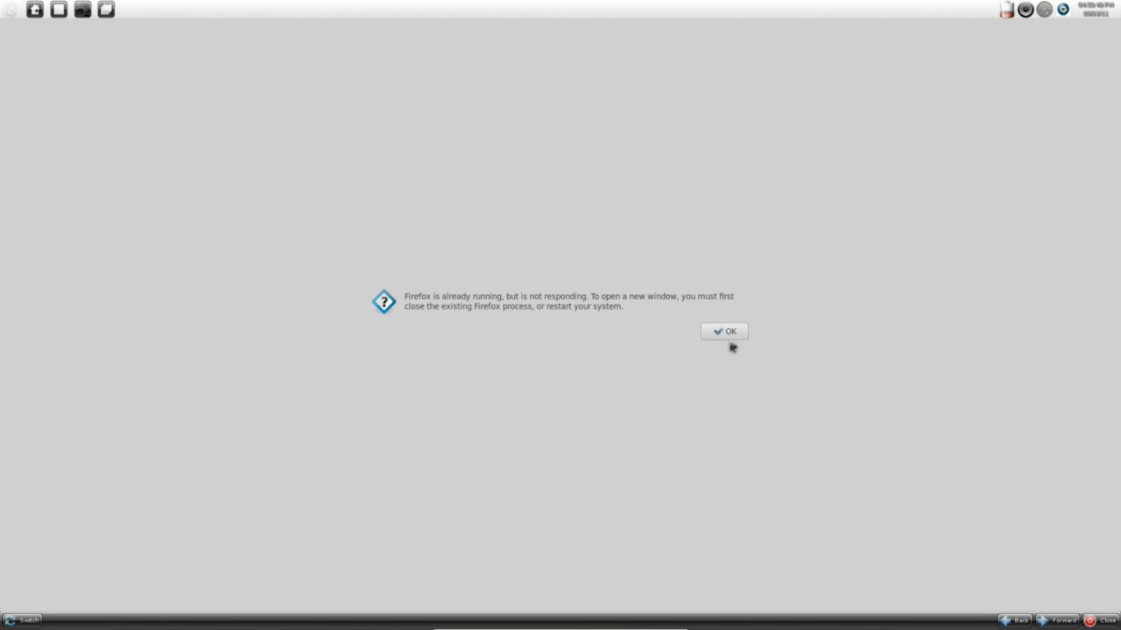
# Step: Dismiss the already-running warning, toggle between Firefox and the desktop, then close Firefox
pyautogui.click(729, 334)
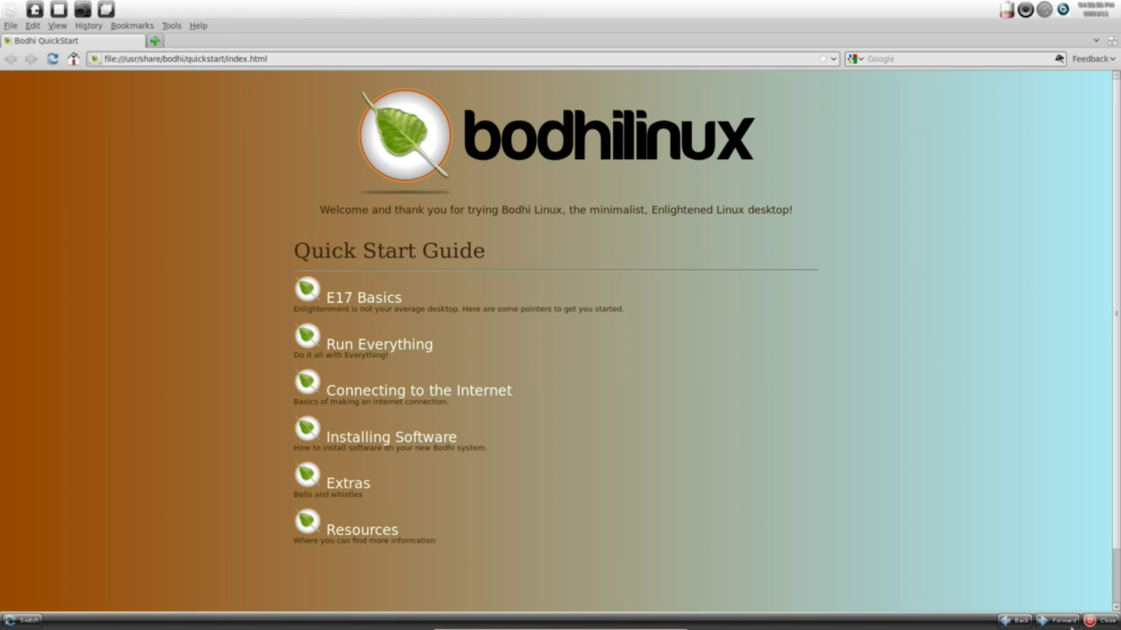
pyautogui.click(1031, 623)
pyautogui.click(1055, 623)
pyautogui.click(1057, 623)
pyautogui.click(1058, 623)
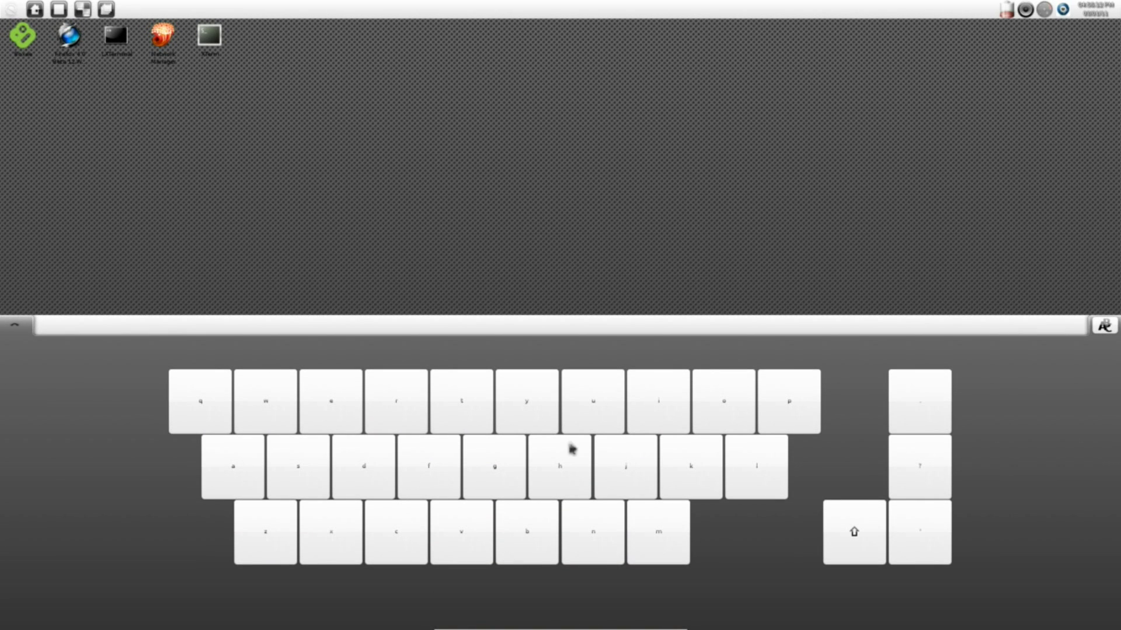
# Step: Cycle the on-screen keyboard through numbers/symbols, full QWERTY and compact layouts, then close it
pyautogui.click(1109, 328)
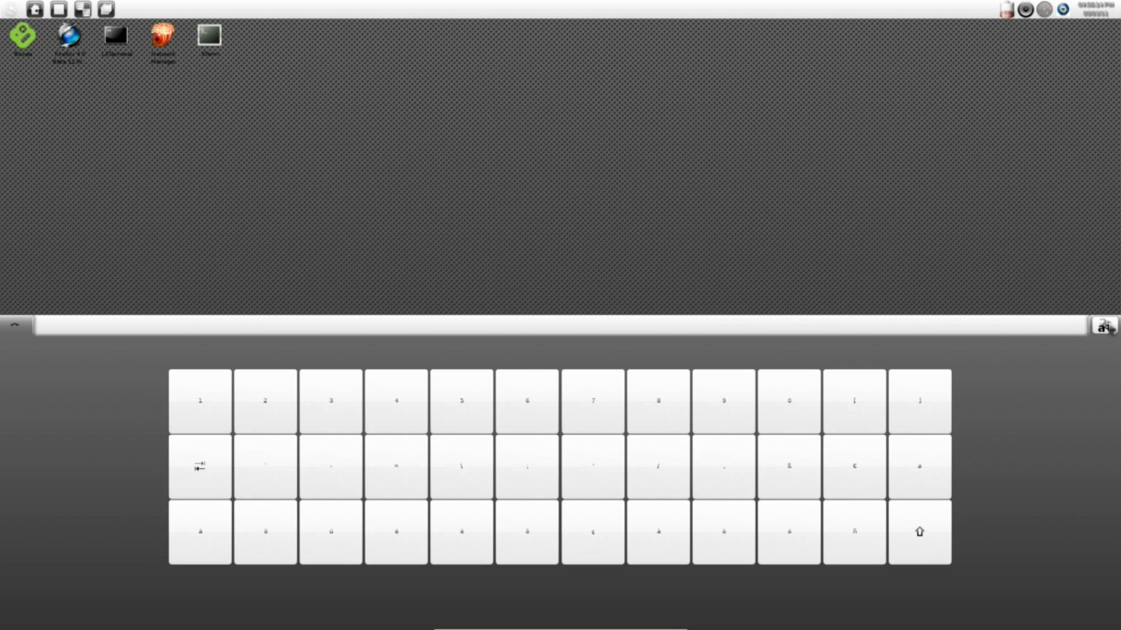
pyautogui.click(1109, 328)
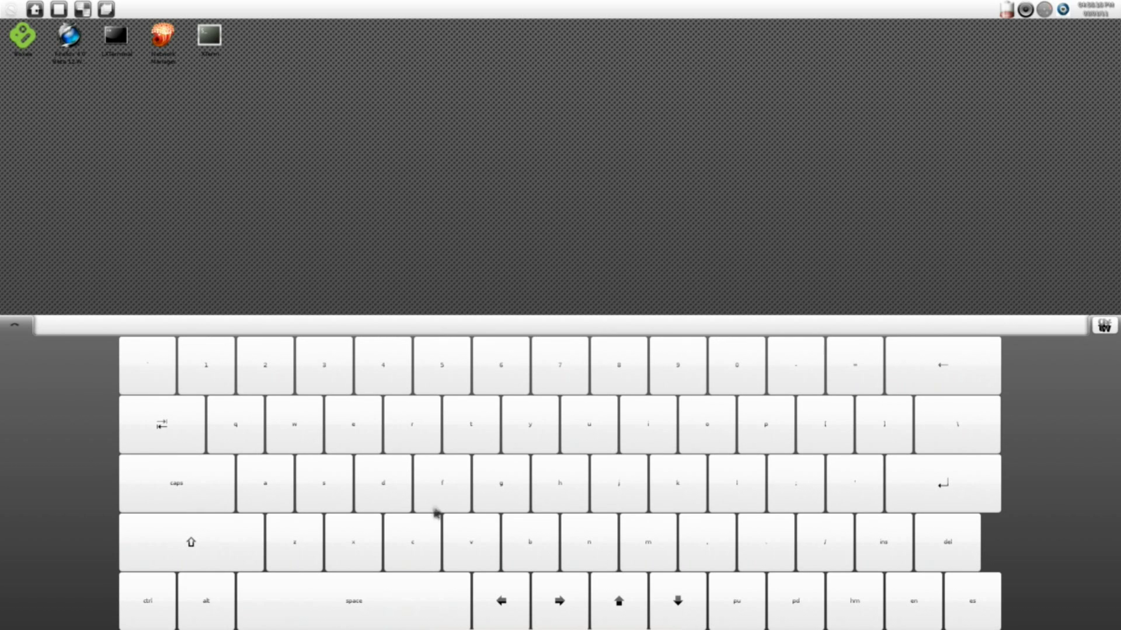
pyautogui.click(1097, 334)
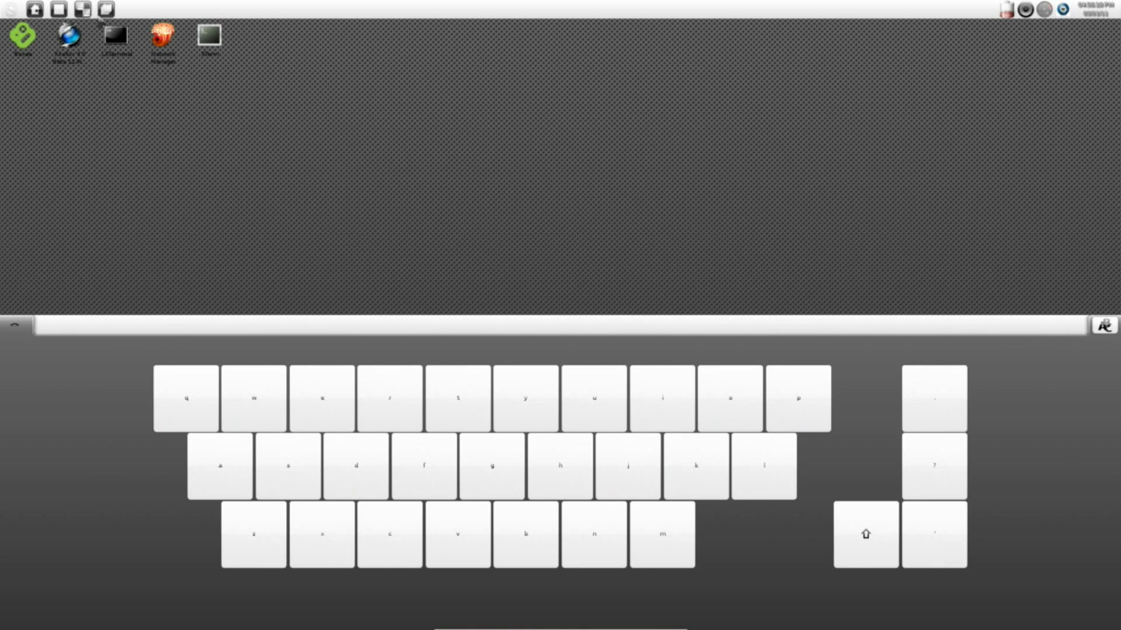
pyautogui.click(59, 12)
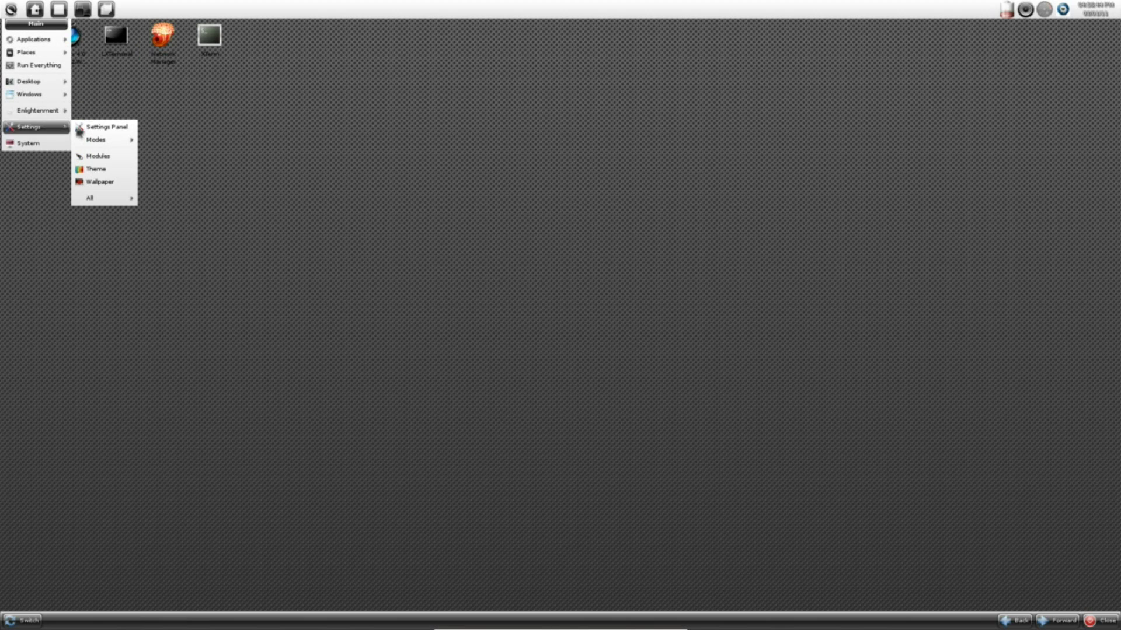
# Step: Reveal Settings > All > System, listing Synaptic Package Manager and Software Sources
pyautogui.moveTo(97, 202)
pyautogui.moveTo(166, 327)
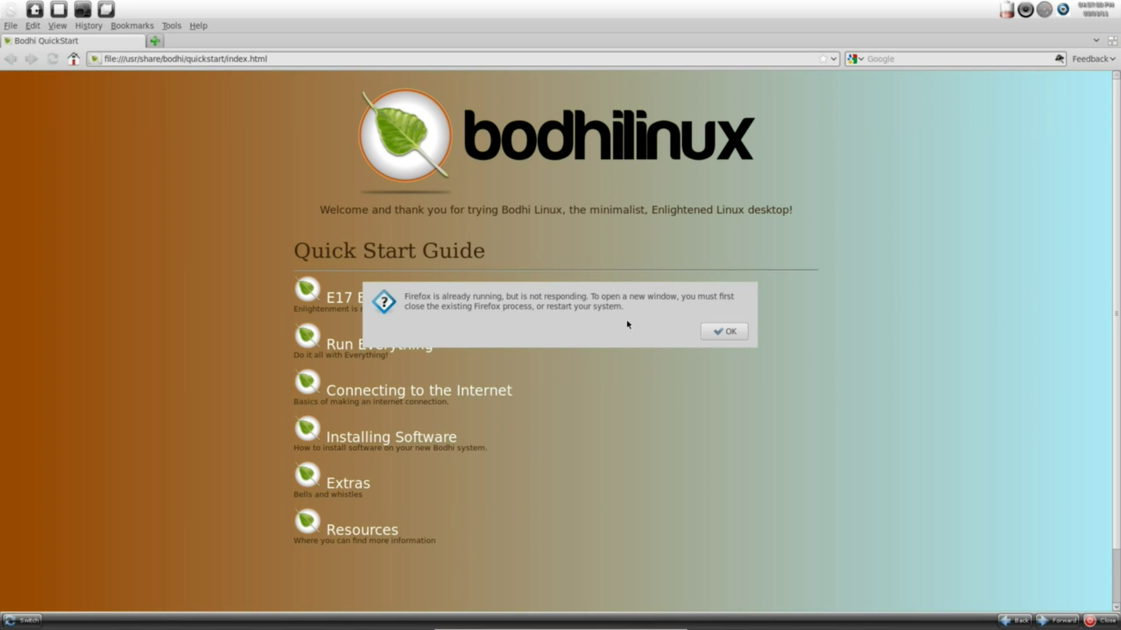
# Step: Dismiss the Firefox warning, open the Installing Software guide, then follow the software.bodhilinux.com link
pyautogui.click(722, 329)
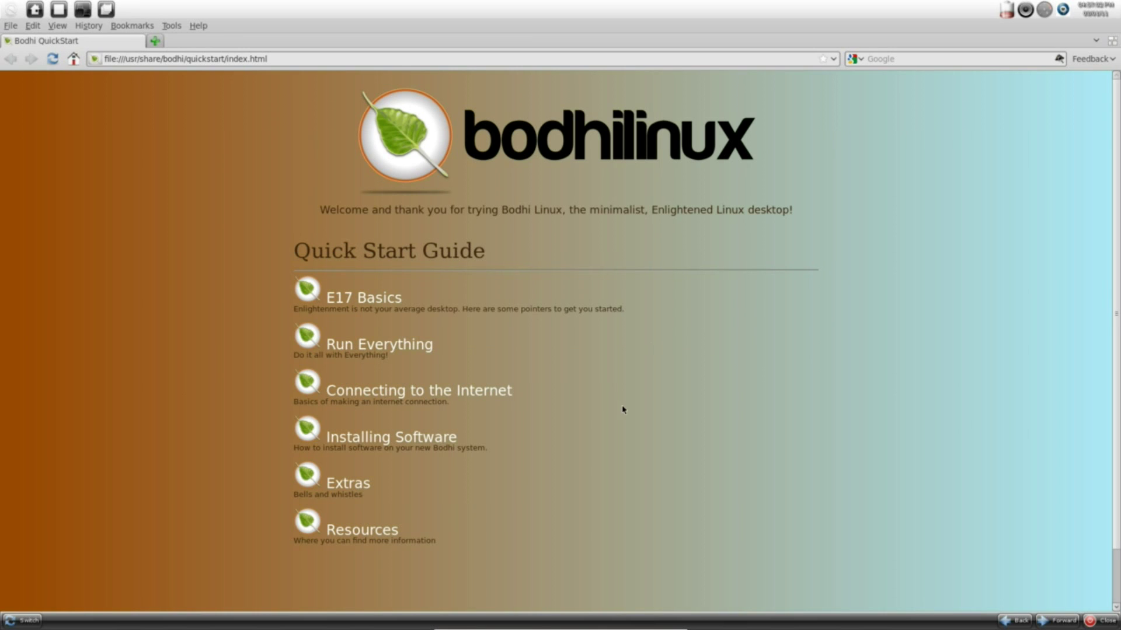
pyautogui.click(396, 439)
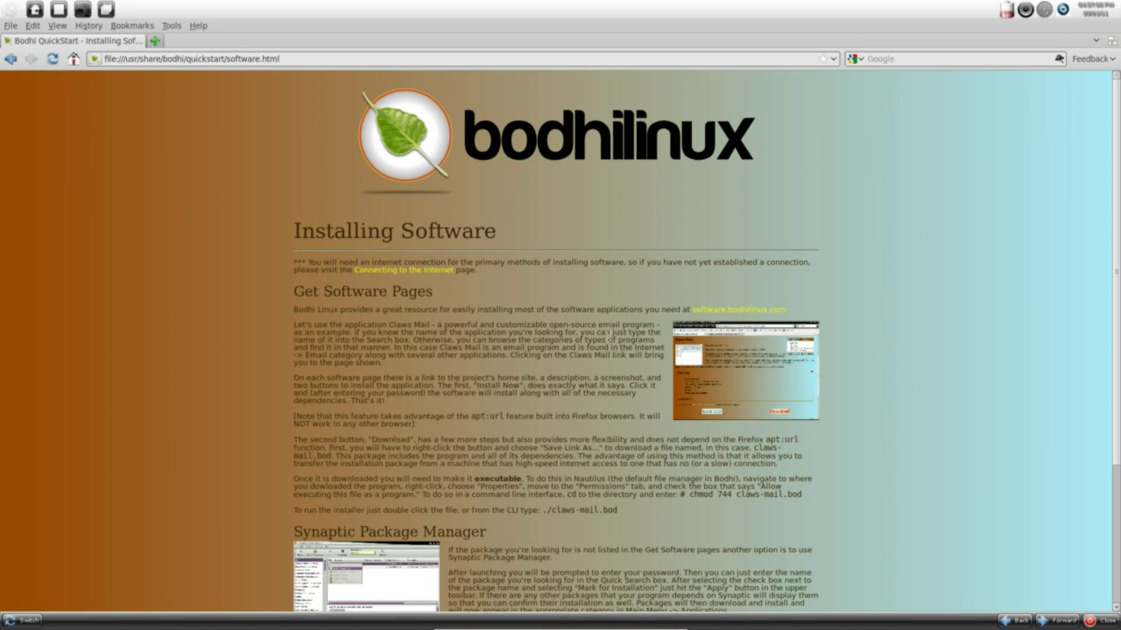
pyautogui.click(748, 309)
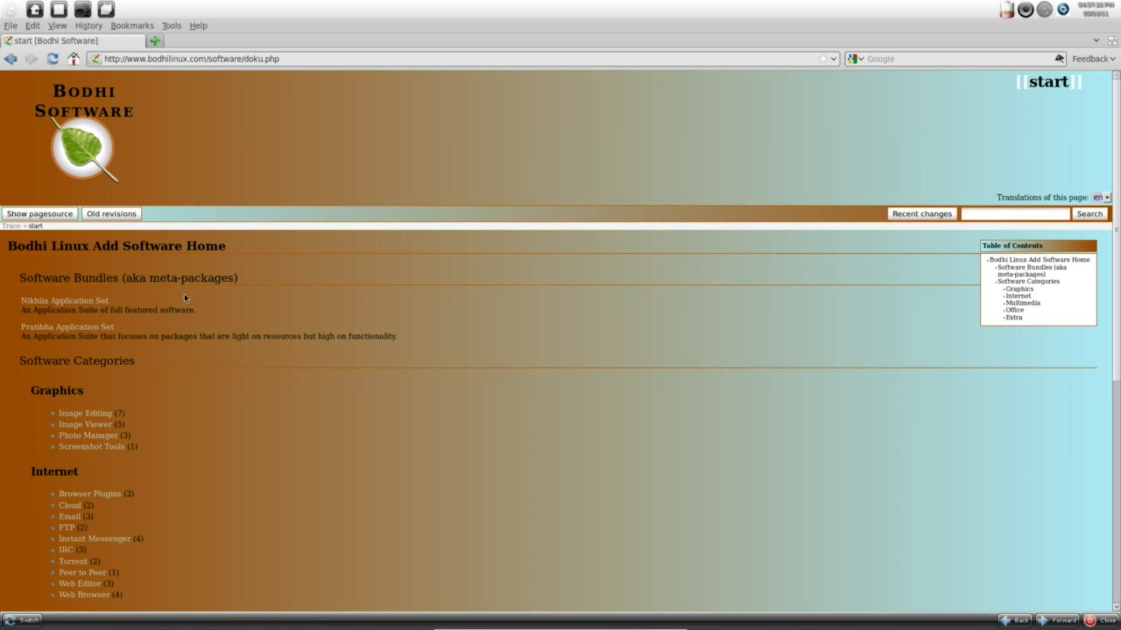
# Step: Go to Browser Plugins > Adobe Flash and choose Install Now; flashplugin-installer is already installed
pyautogui.scroll(-1, 174, 301)
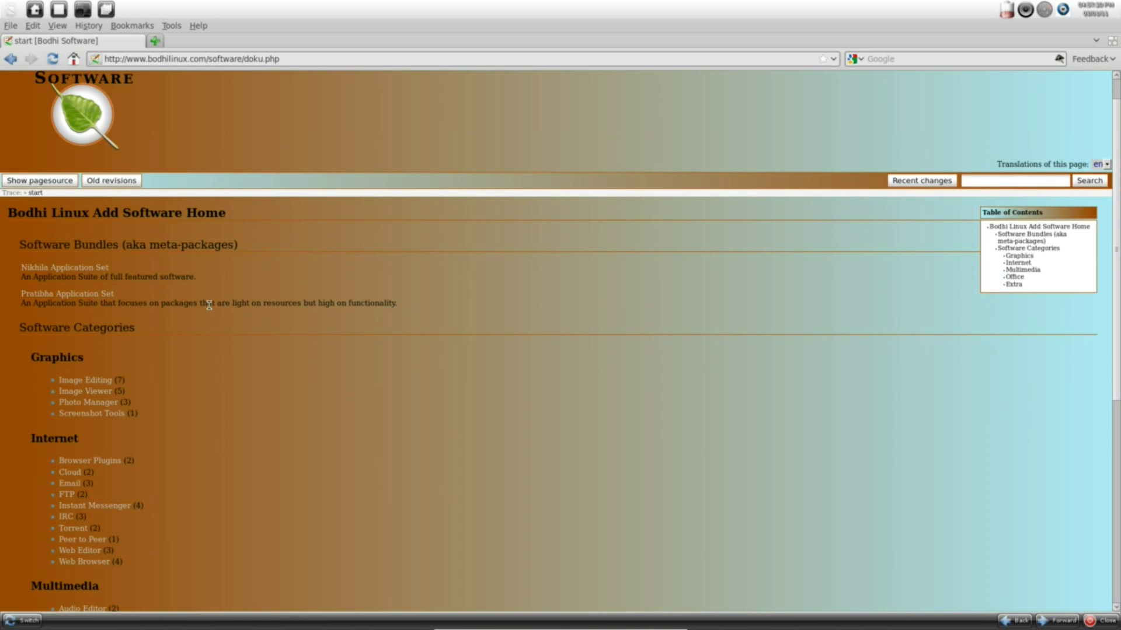
pyautogui.scroll(-5, 209, 304)
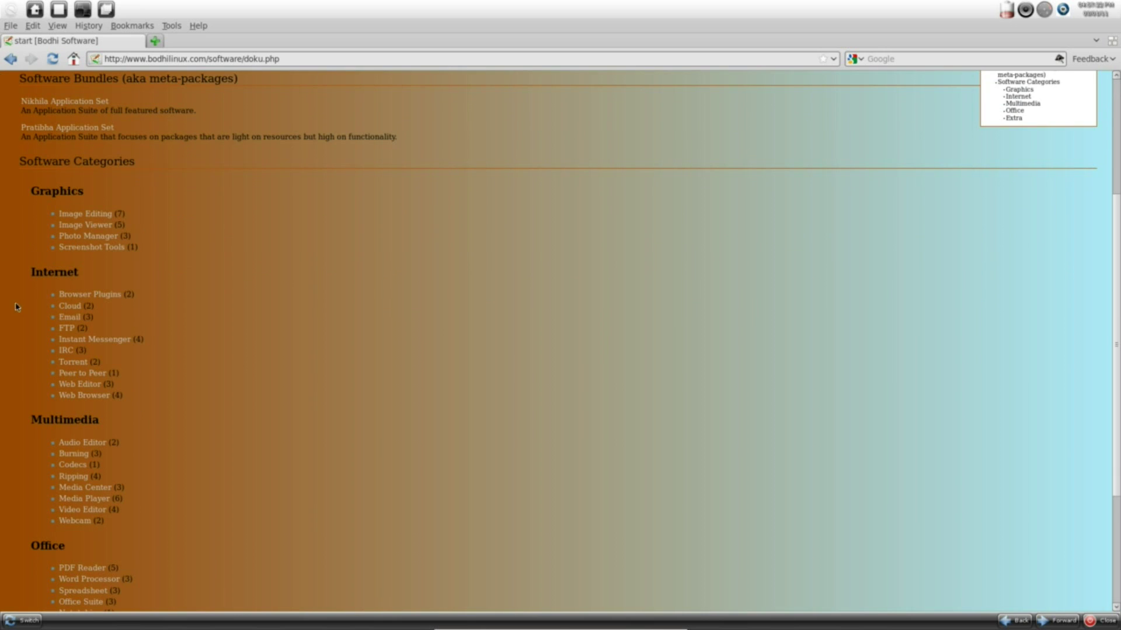
pyautogui.scroll(-2, 187, 321)
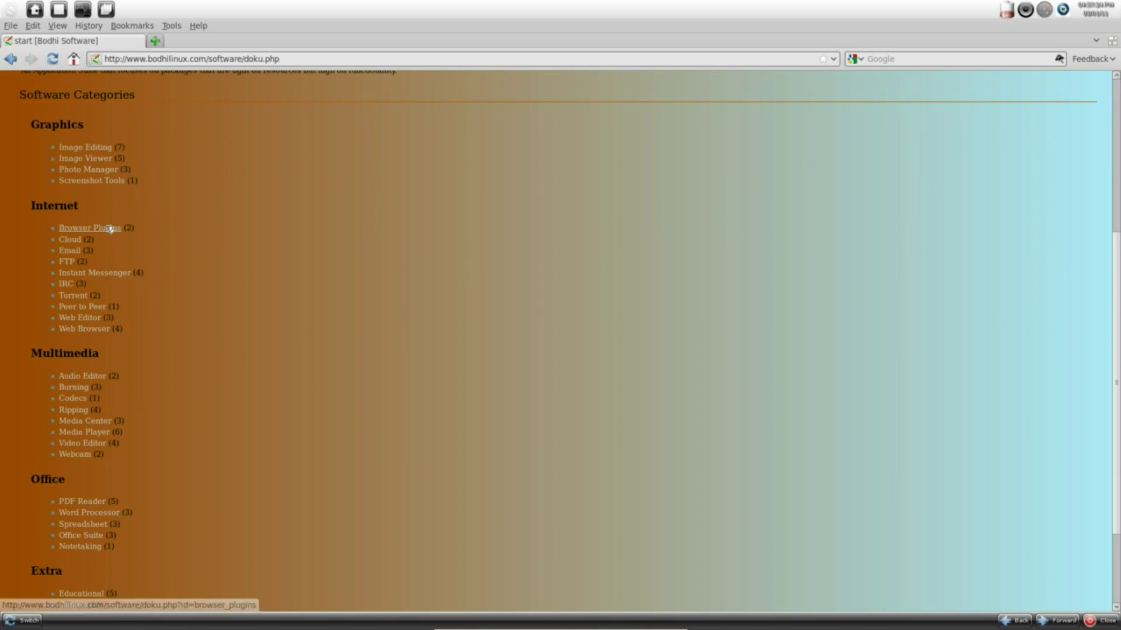
pyautogui.click(111, 229)
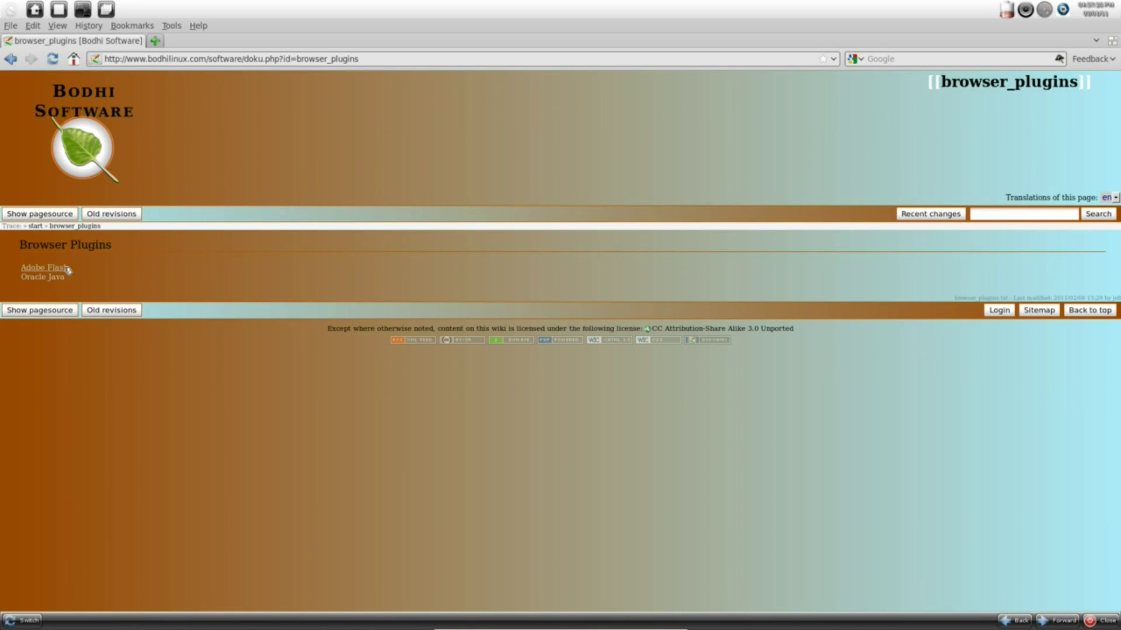
pyautogui.click(67, 269)
pyautogui.scroll(-1, 201, 340)
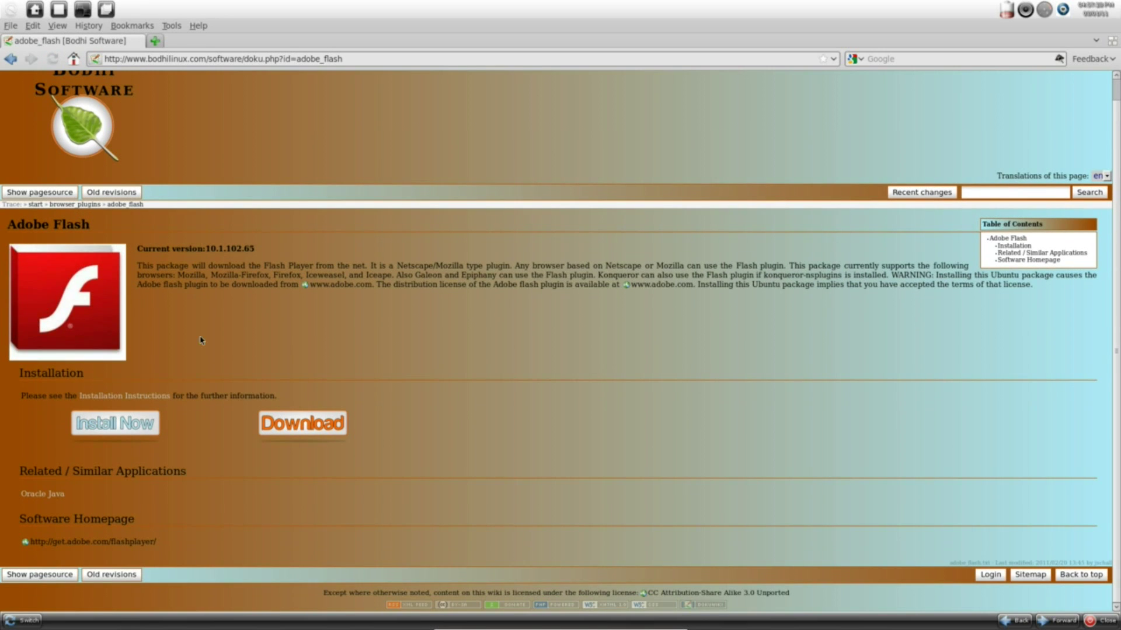
pyautogui.click(137, 427)
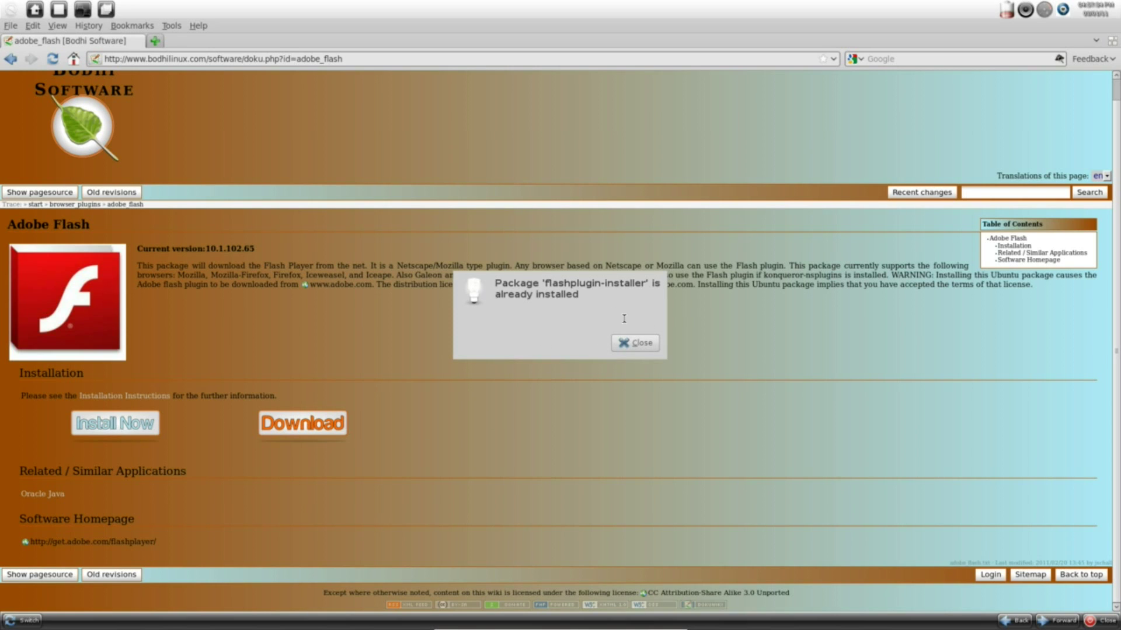
# Step: Dismiss the notice, try the flashplayer.bod download, and go back to the Bodhi Software start page
pyautogui.click(638, 344)
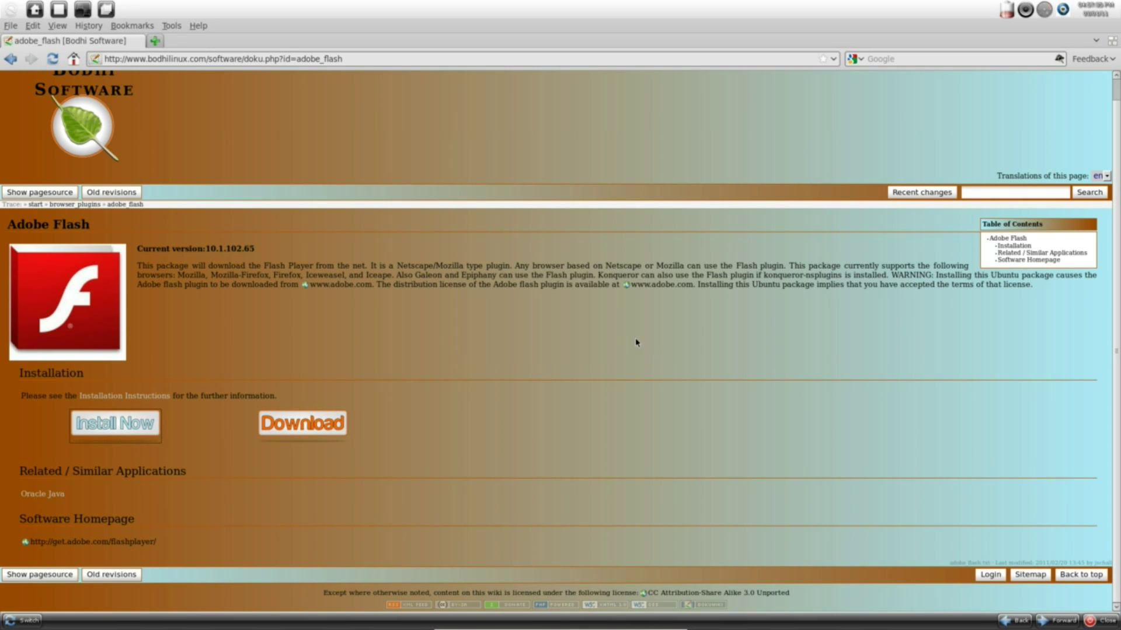
pyautogui.click(307, 424)
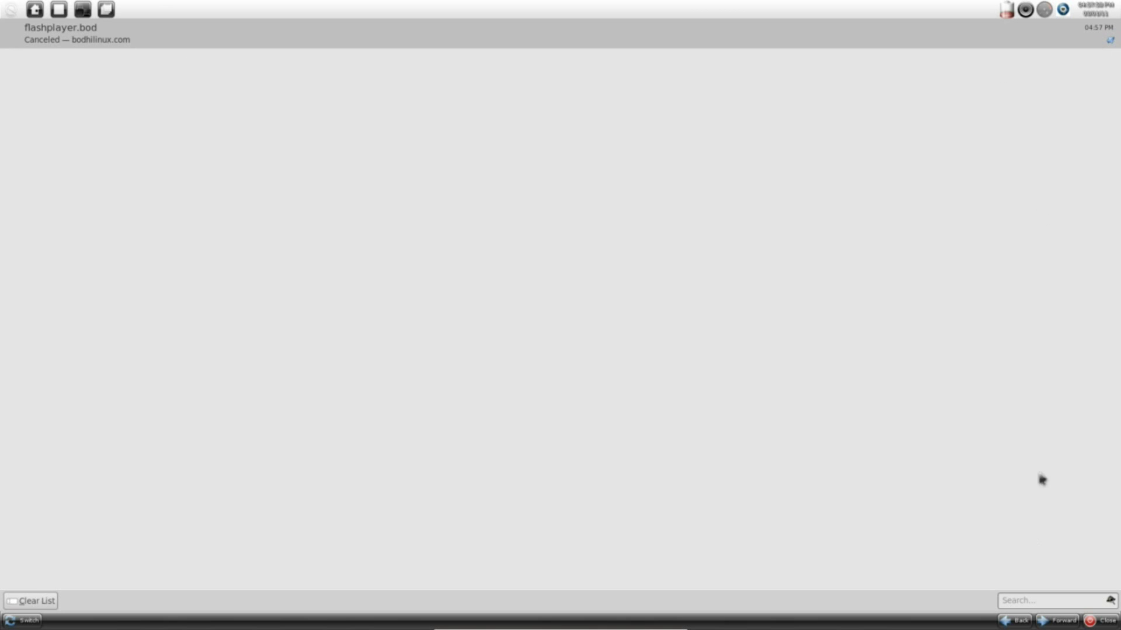
pyautogui.click(1099, 624)
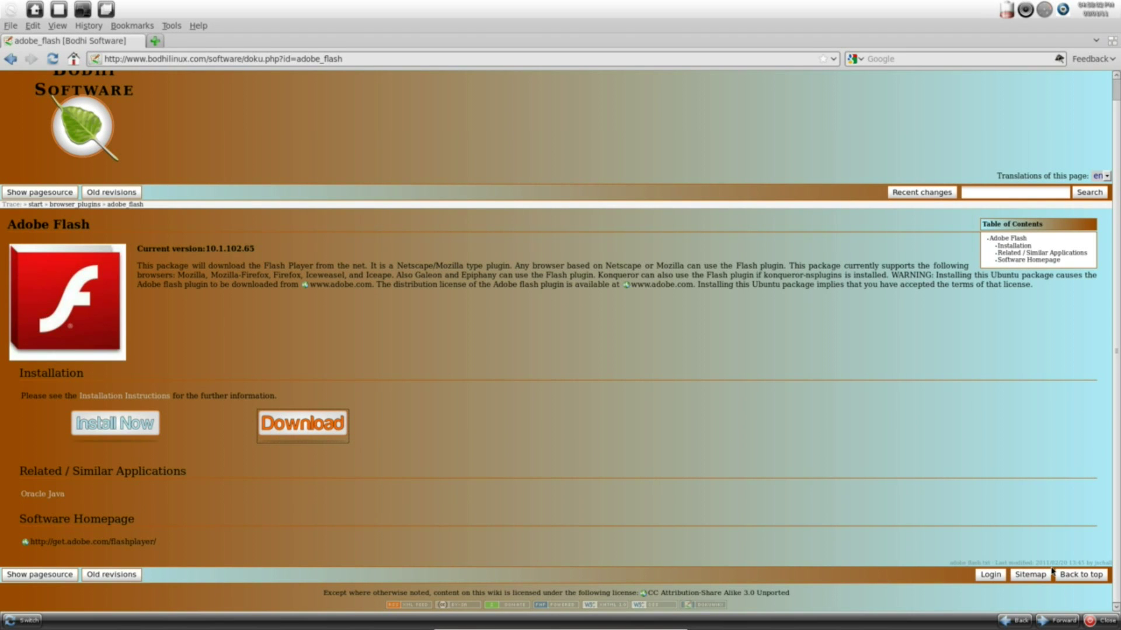
pyautogui.hotkey('alt', 'Left')
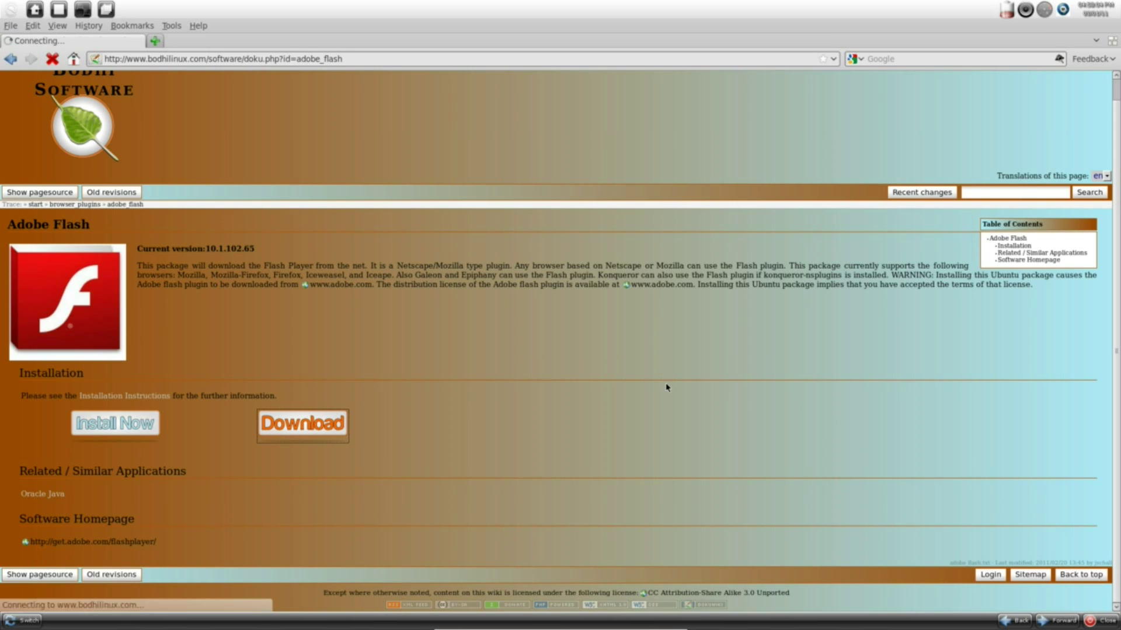
pyautogui.hotkey('alt', 'Left')
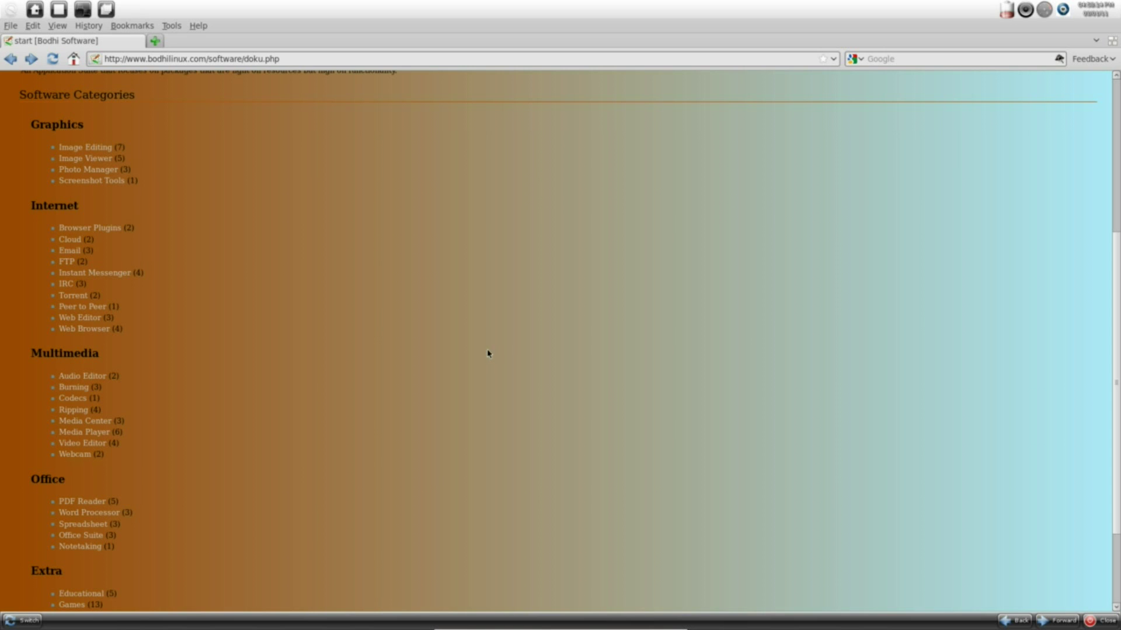
# Step: Scroll through the Software Categories list, from Graphics down to Extra
pyautogui.scroll(5, 268, 341)
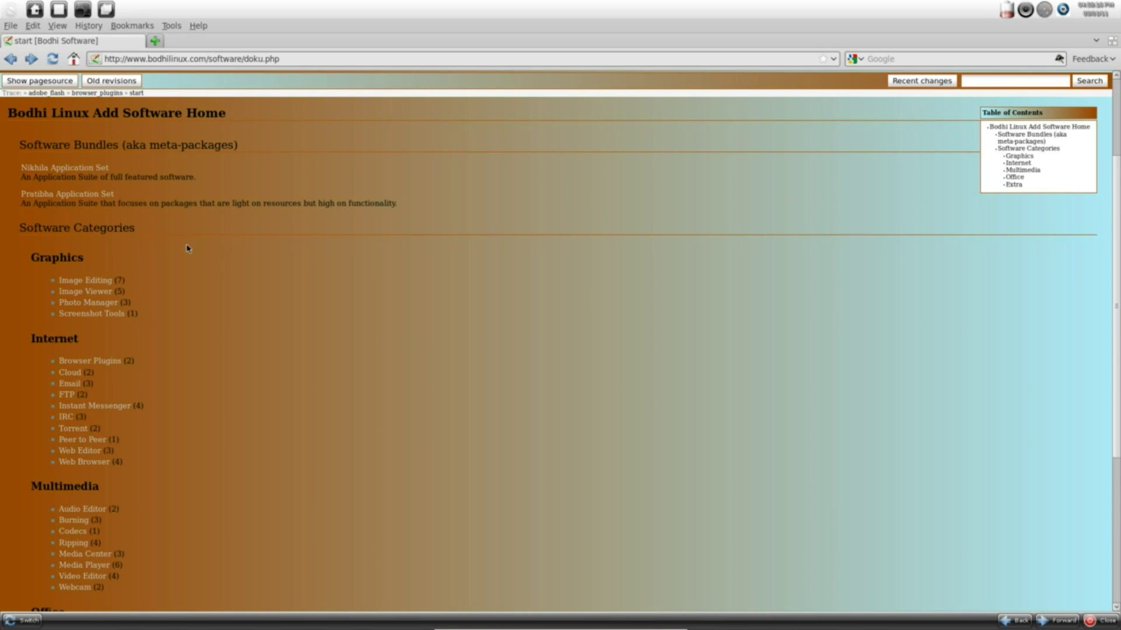
pyautogui.scroll(-5, 155, 270)
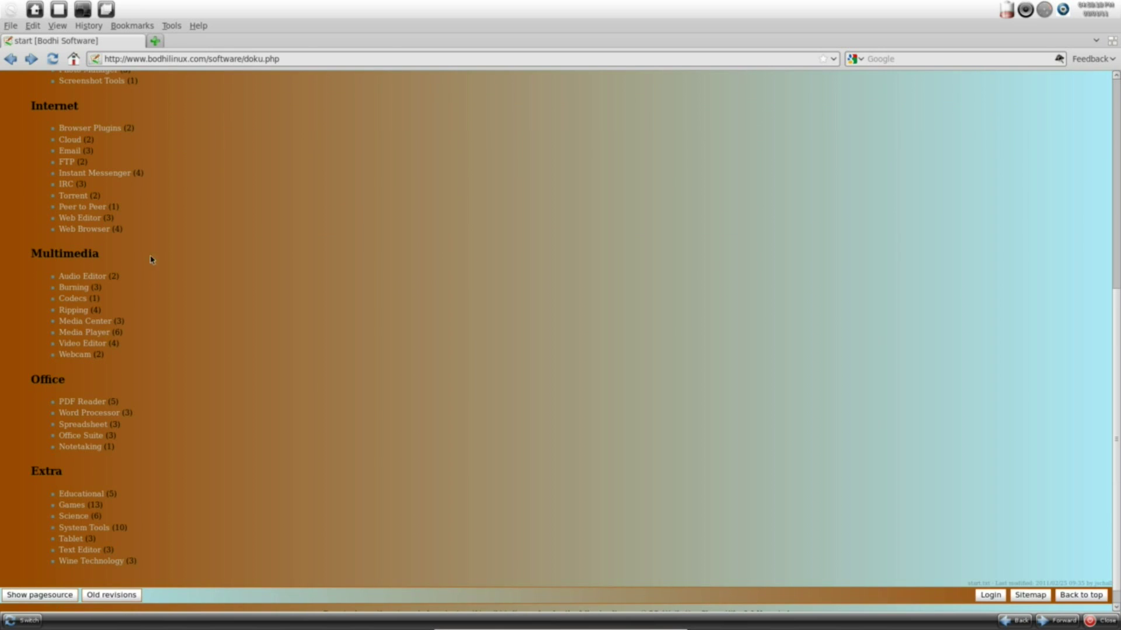
pyautogui.scroll(1, 151, 258)
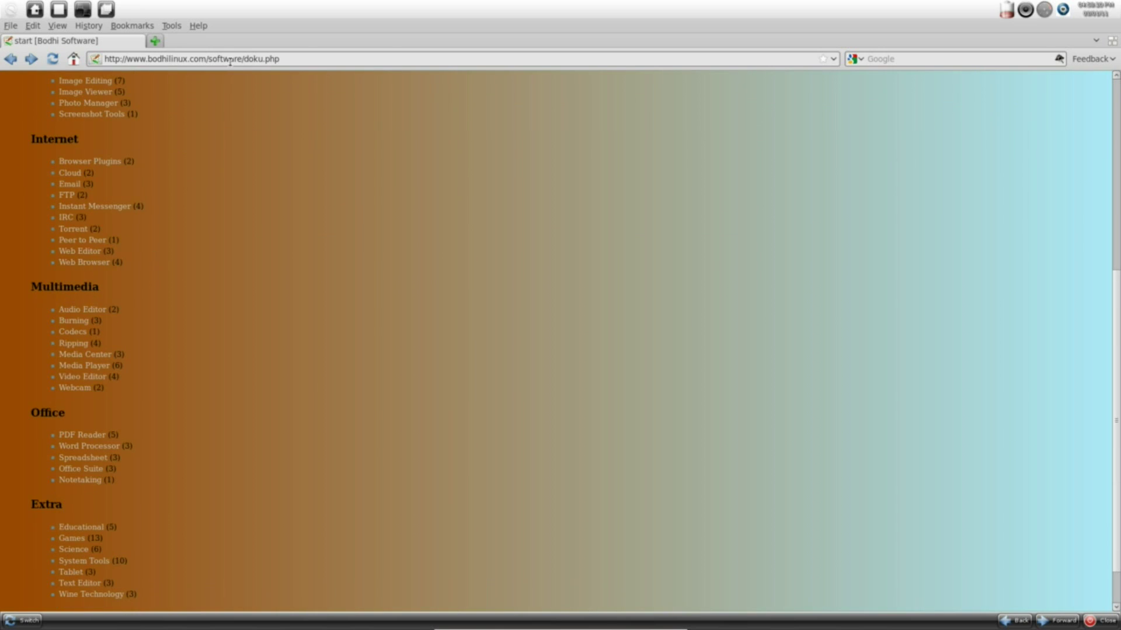
pyautogui.scroll(6, 243, 110)
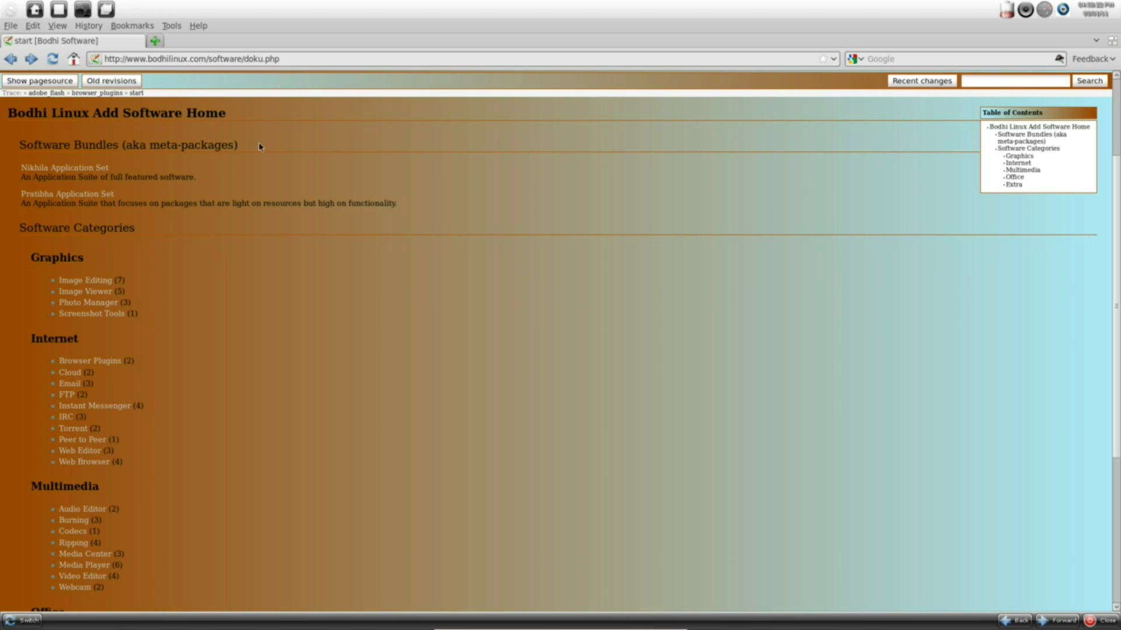
pyautogui.scroll(-5, 280, 275)
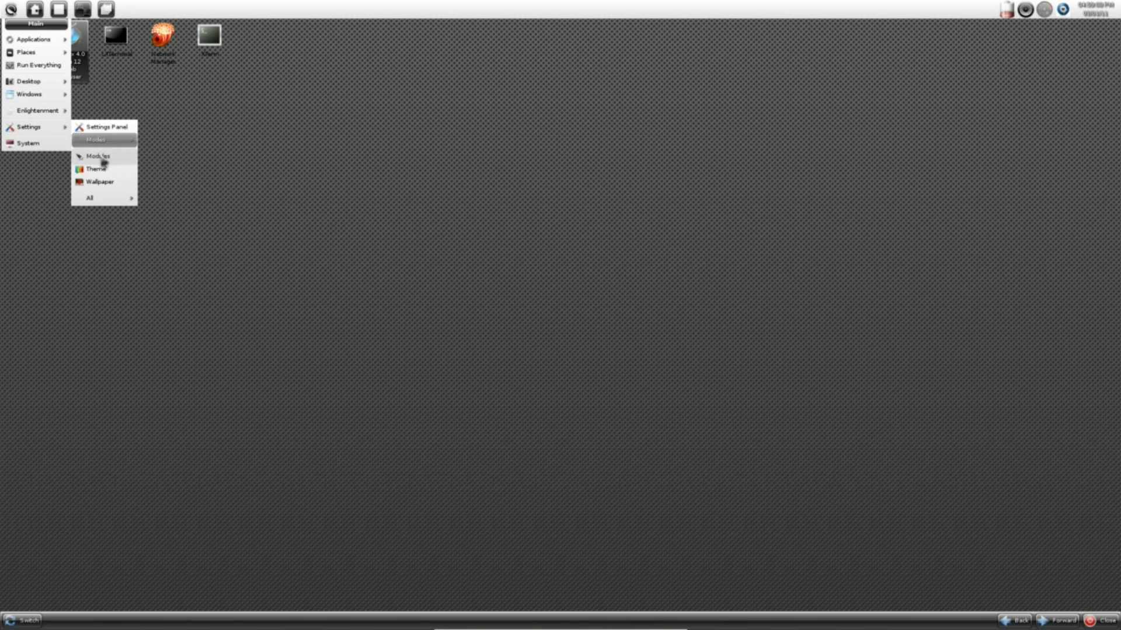
# Step: Browse the main menu's Settings > All categories, including the Advanced, System and Files submenus
pyautogui.moveTo(96, 197)
pyautogui.moveTo(168, 266)
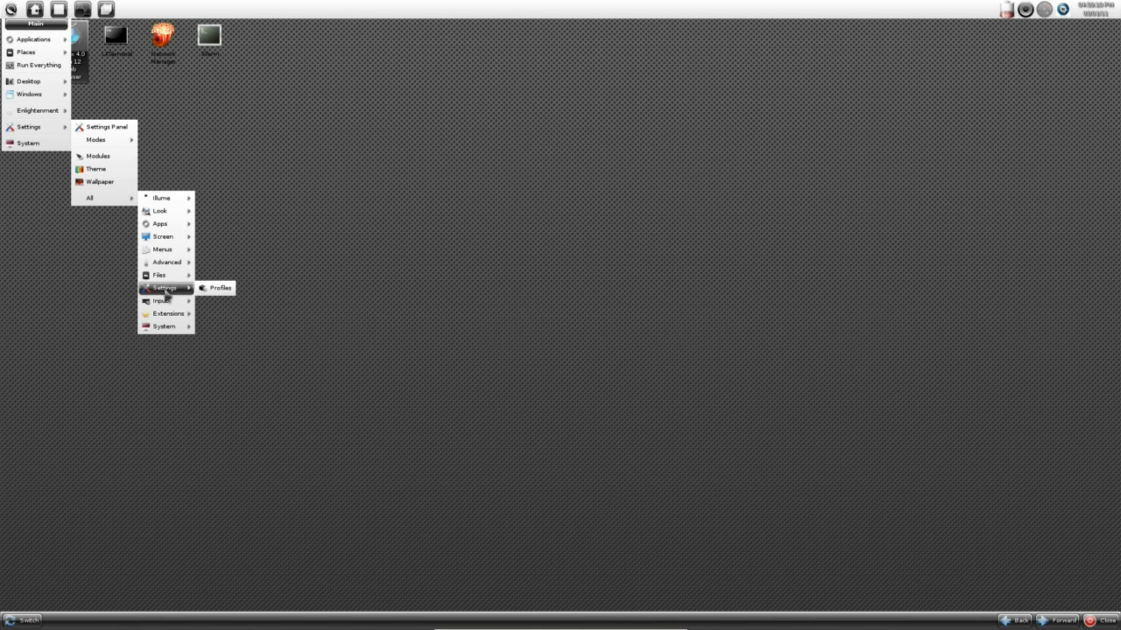
pyautogui.moveTo(165, 327)
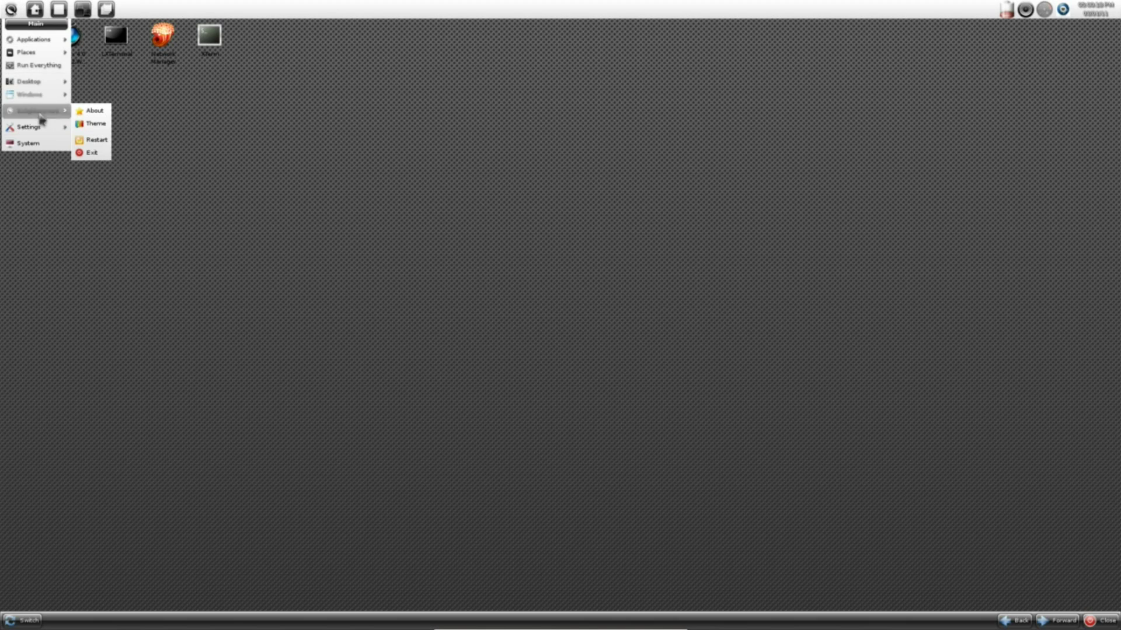
# Step: Open the desktop Profiles settings via Settings > All > Settings > Profiles
pyautogui.moveTo(35, 127)
pyautogui.moveTo(106, 198)
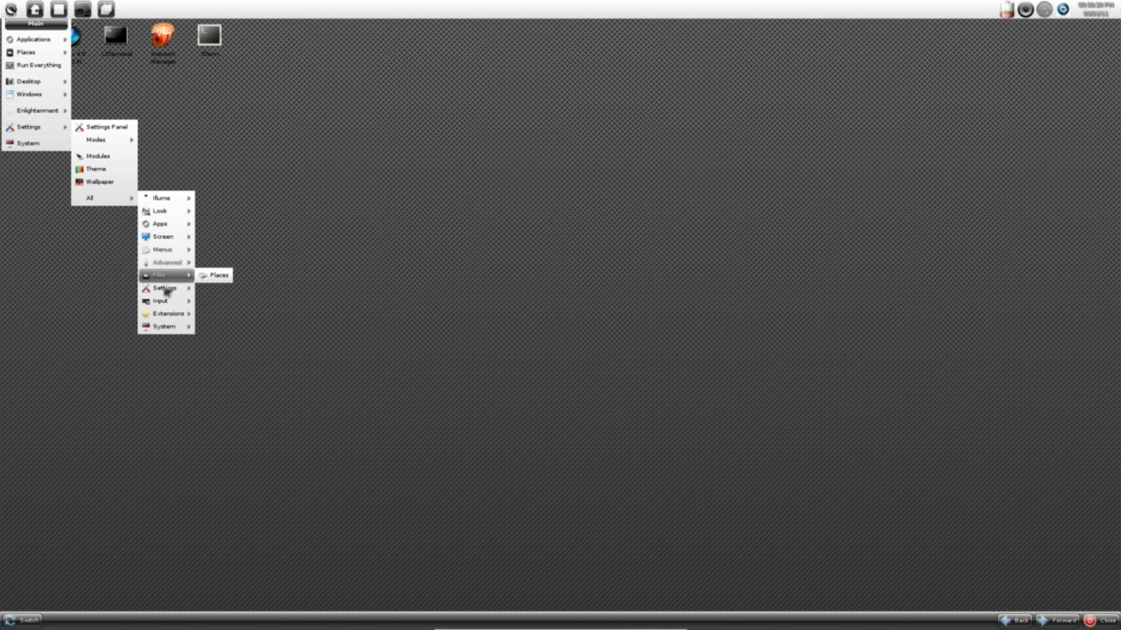
pyautogui.moveTo(158, 288)
pyautogui.click(215, 288)
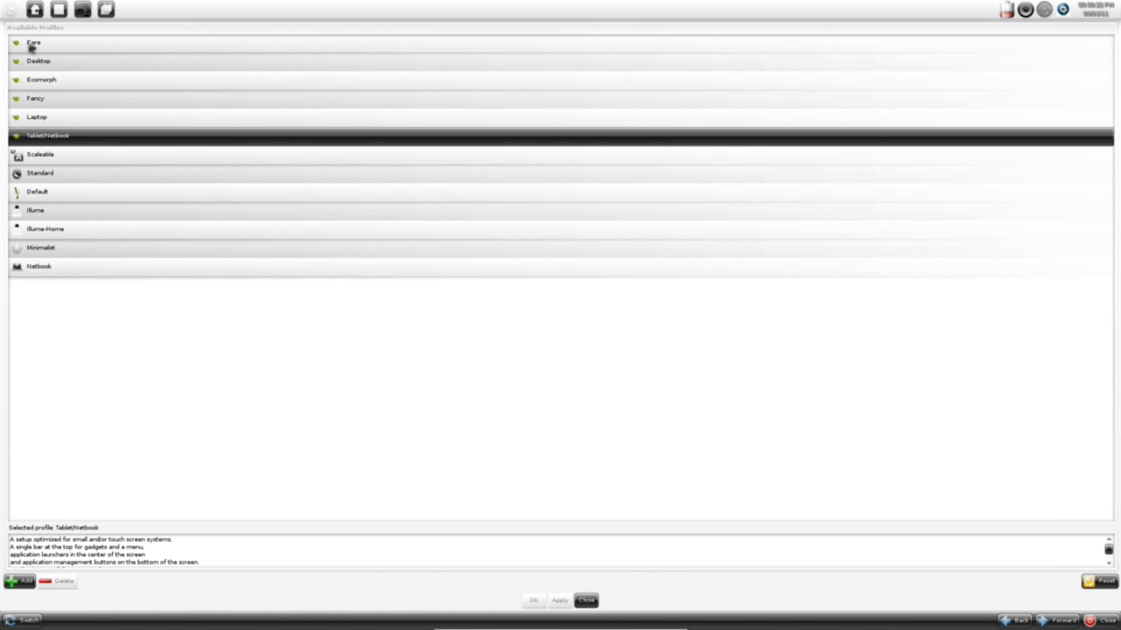